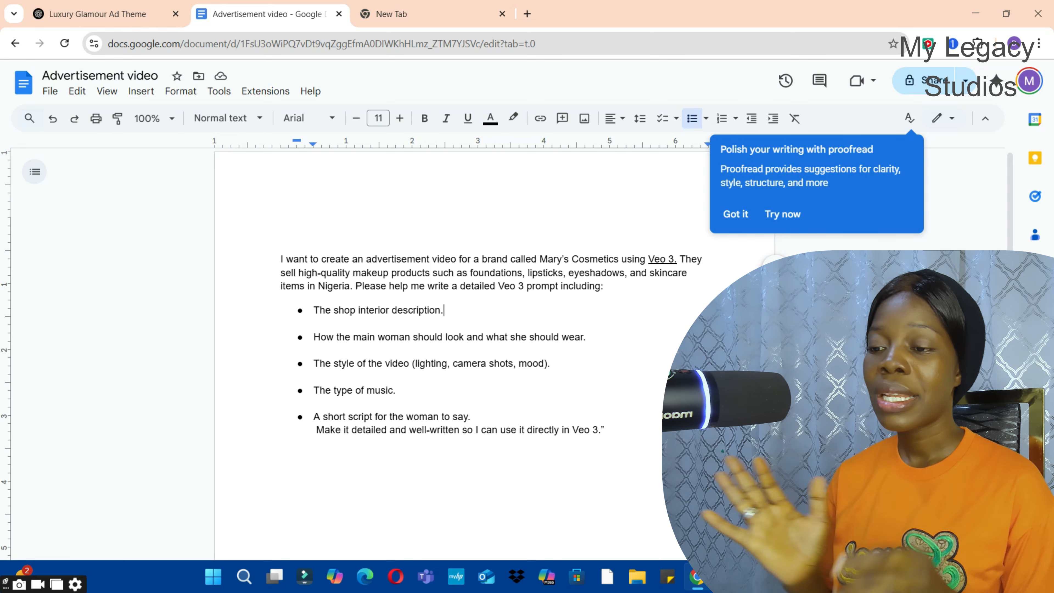
Copy the whole Mary's Cosmetics advertisement request, from the introduction through the bulleted list and its closing line.
left_click_drag(604, 430, 207, 224)
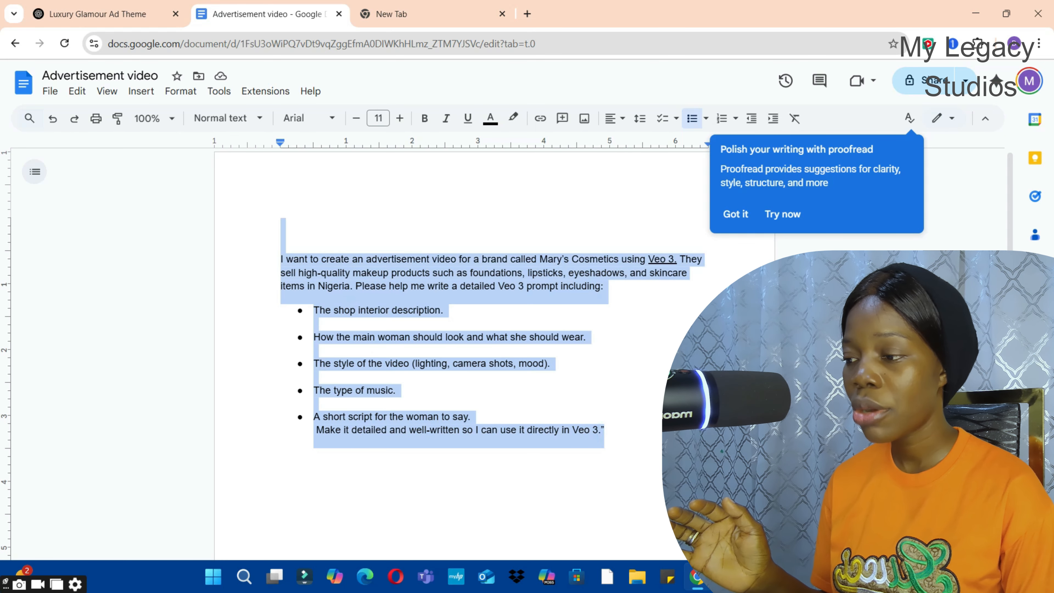
right_click(294, 165)
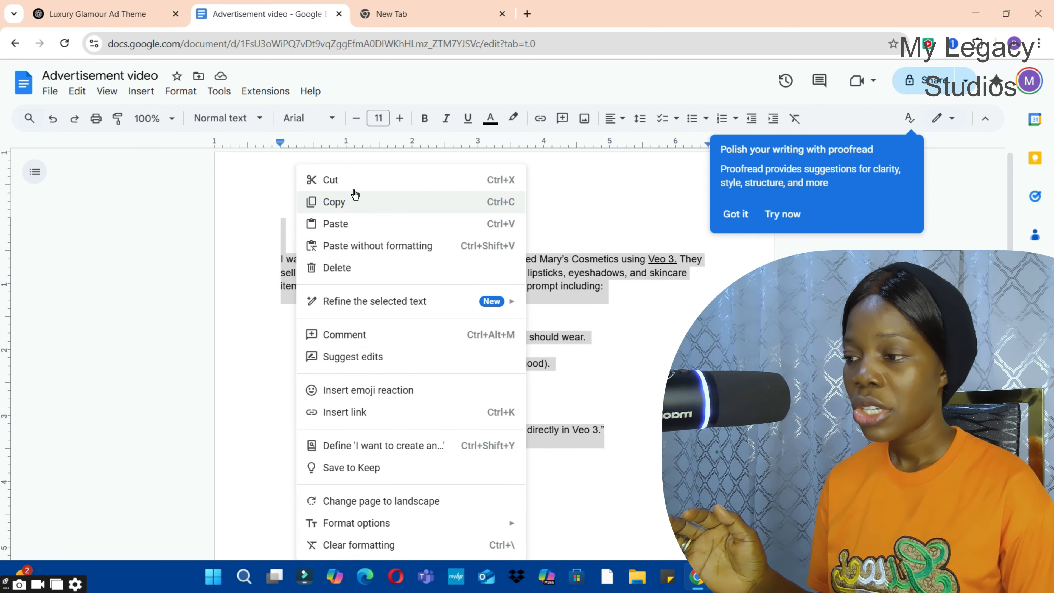
left_click(351, 197)
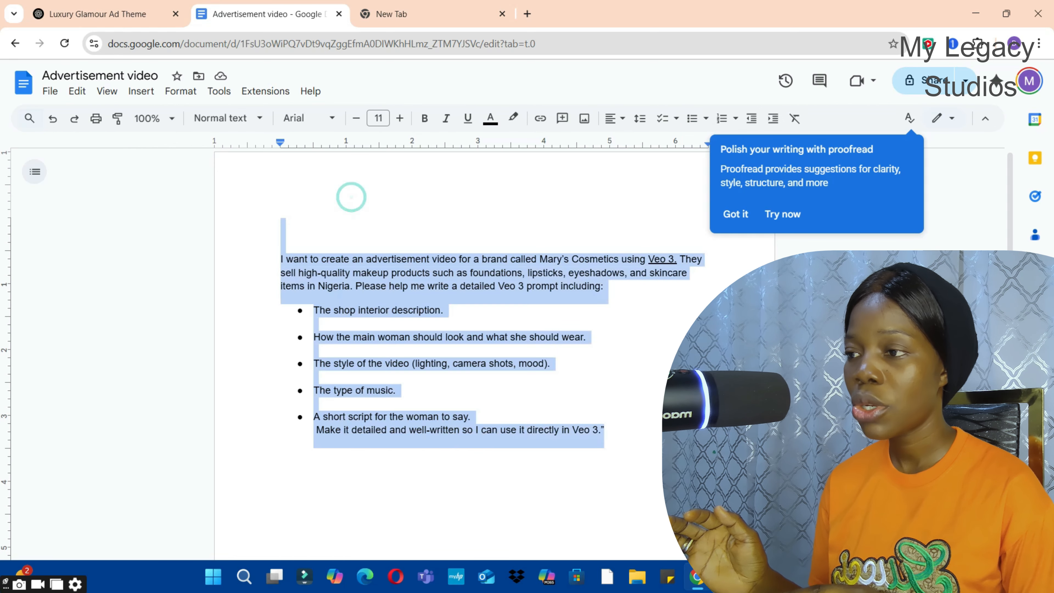
Open ChatGPT in the empty browser tab and submit the copied advertisement request as a new chat.
left_click(464, 18)
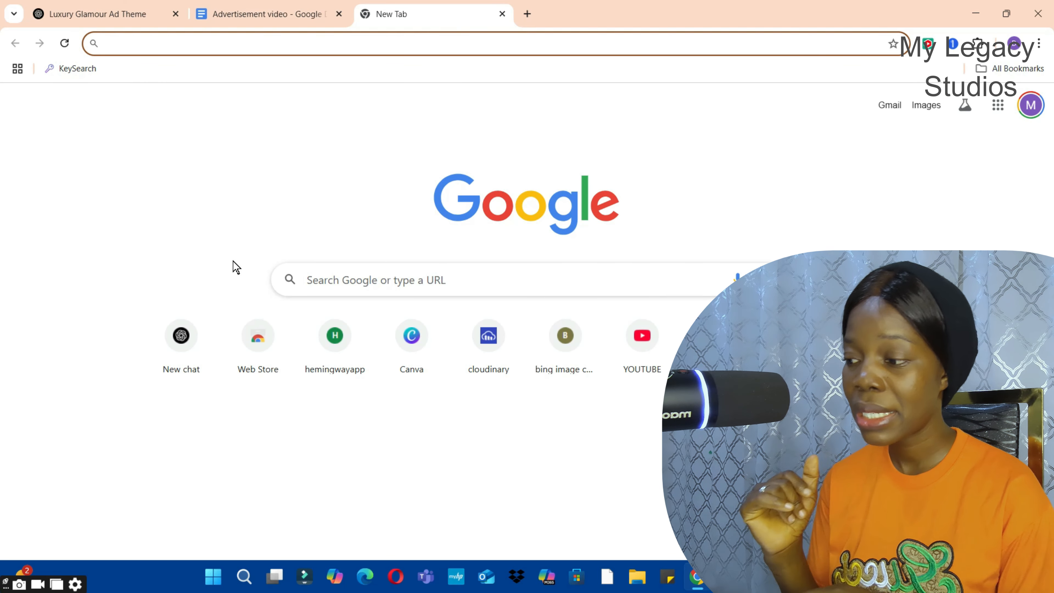
left_click(189, 355)
left_click(189, 356)
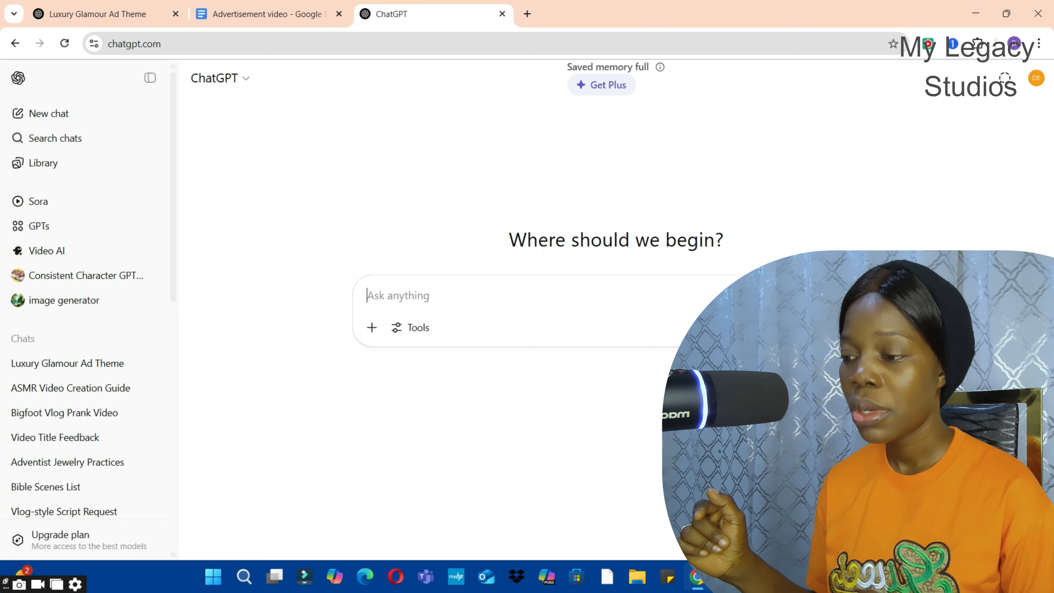
right_click(421, 300)
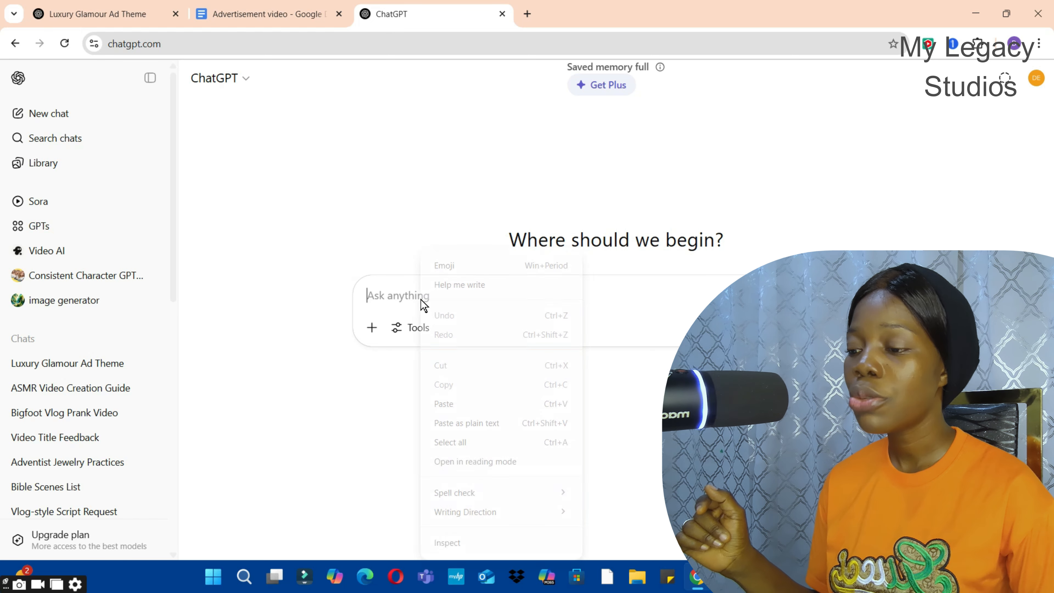
left_click(473, 403)
key("Return")
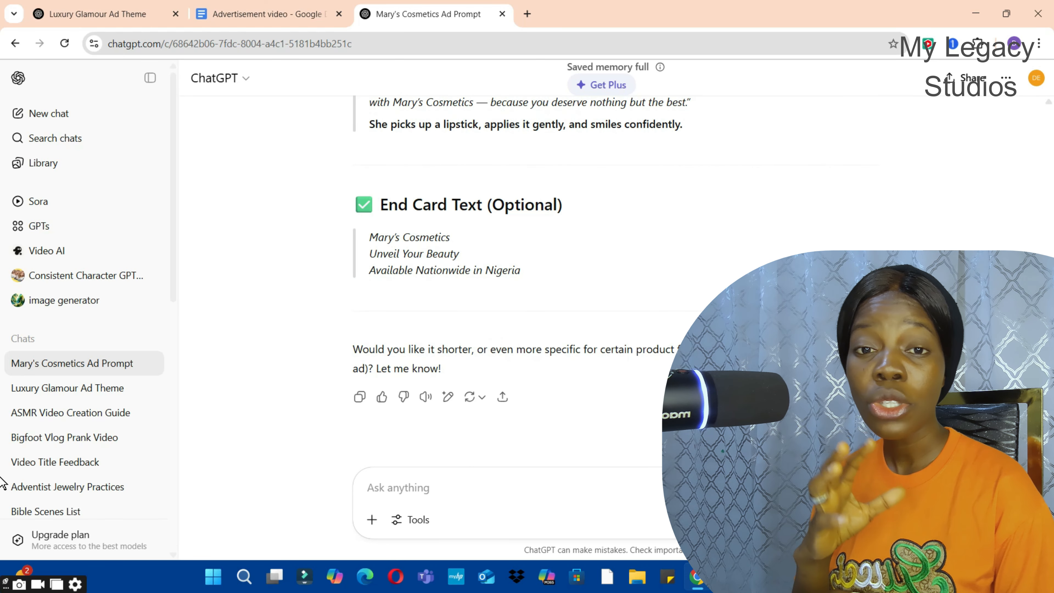
Copy the generated prompt from the shop interior description through the end card text into the Advertisement video document, above the request.
scroll(2, 477, "up", 1)
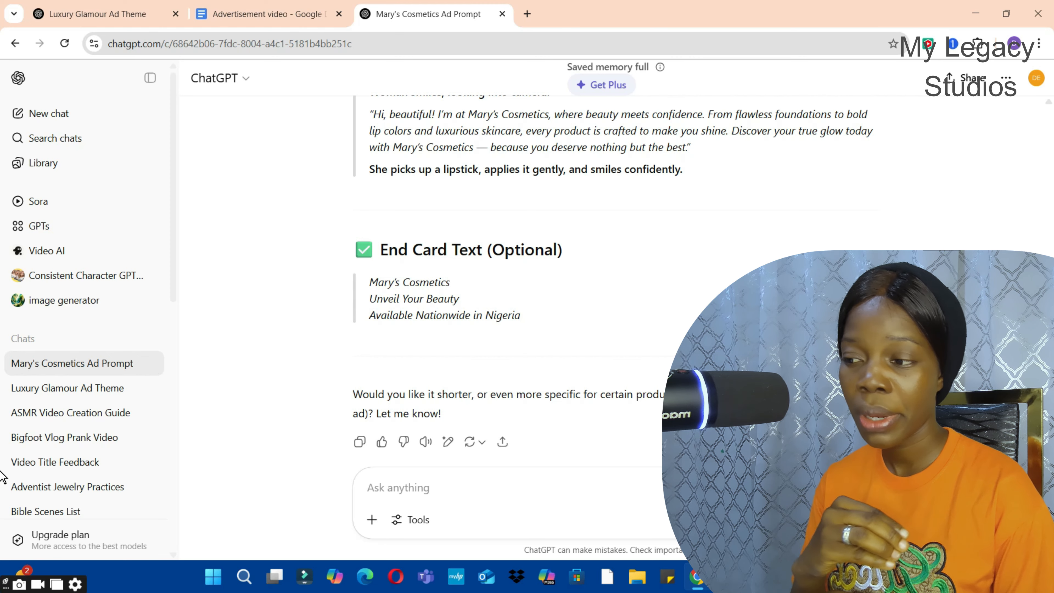
scroll(3, 465, "up", 3)
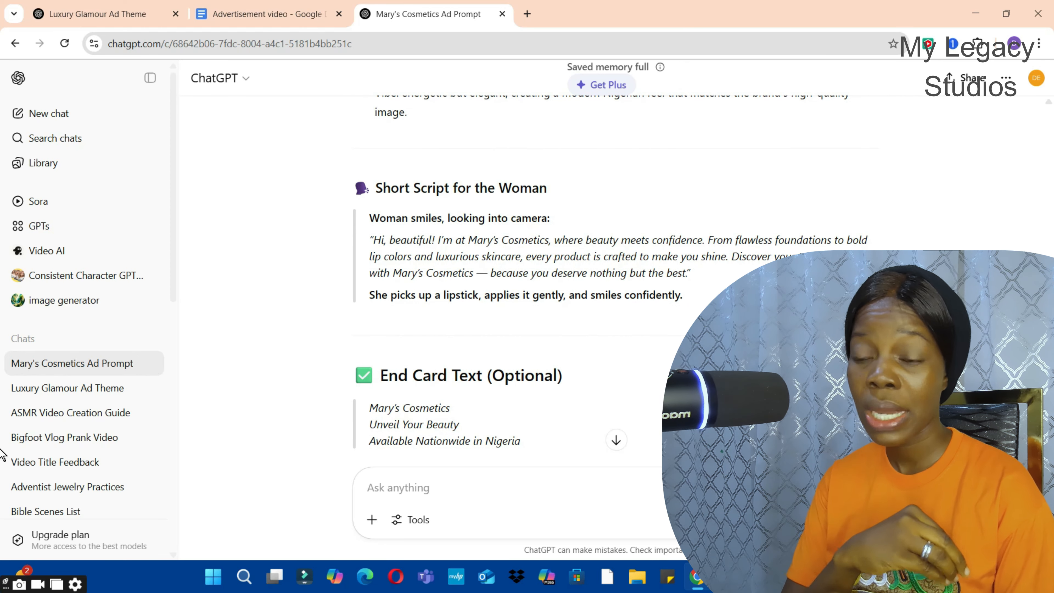
scroll(2, 400, "up", 20)
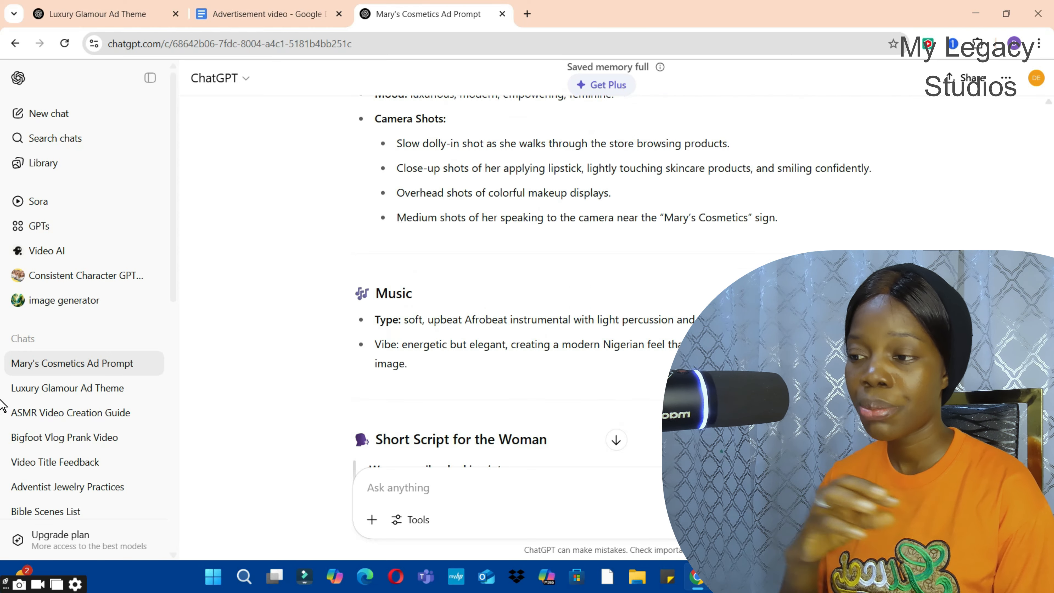
scroll(2, 268, "up", 5)
left_click_drag(355, 276, 593, 453)
key("ctrl+shift+Tab")
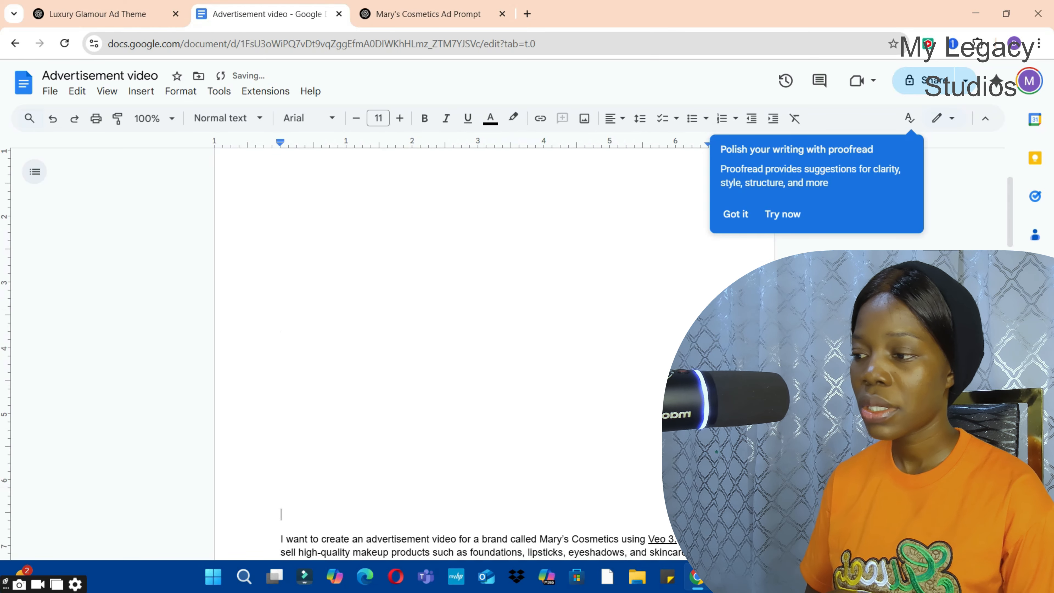
Review the pasted prompt's sections on shop interior, woman's appearance and outfit, video style, music, short script and end card text.
scroll(456, 353, "up", 10)
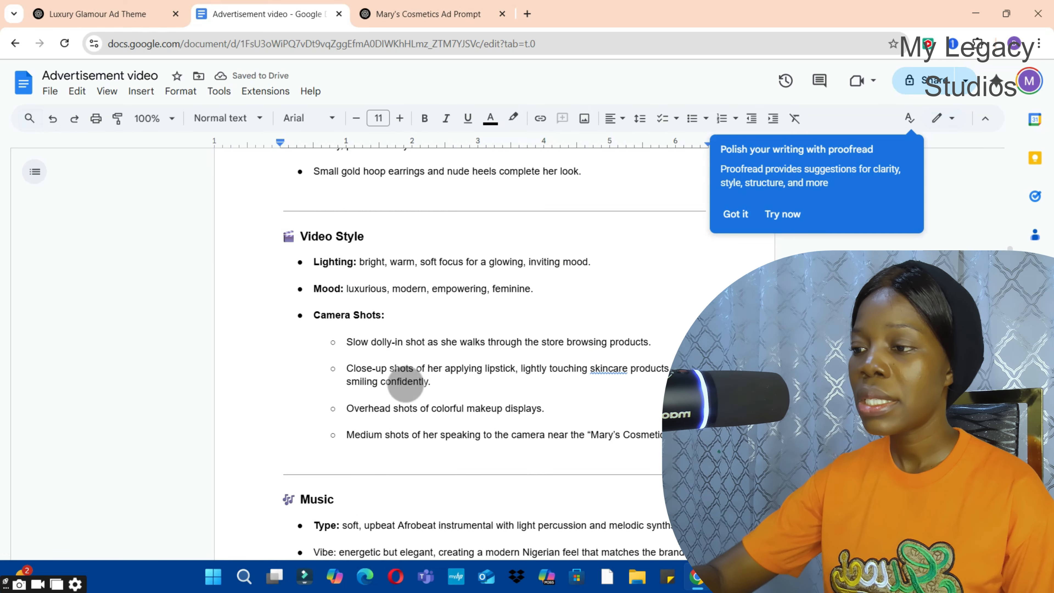
scroll(400, 482, "up", 10)
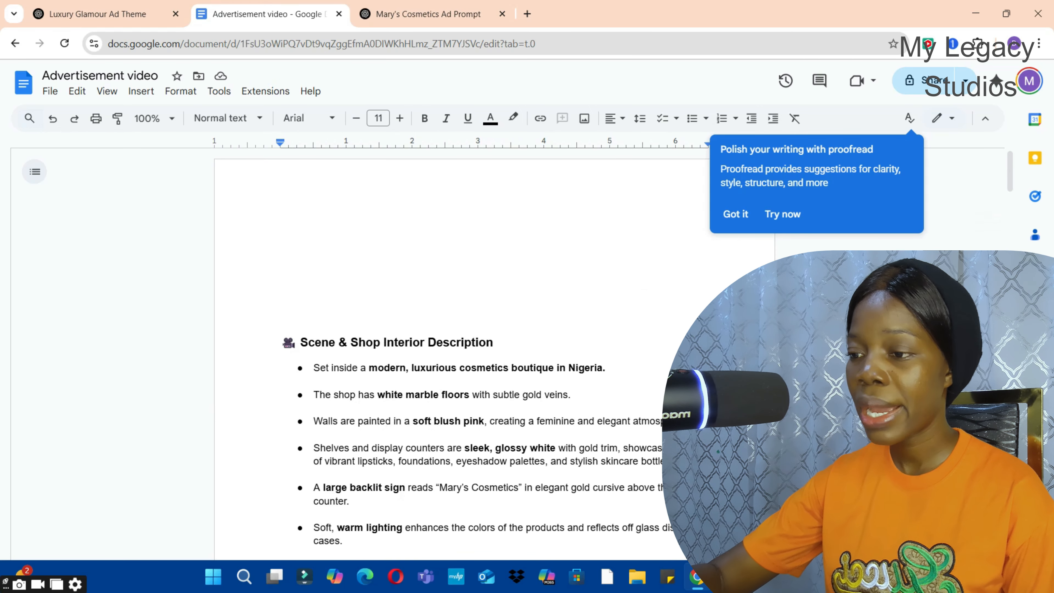
scroll(390, 398, "down", 3)
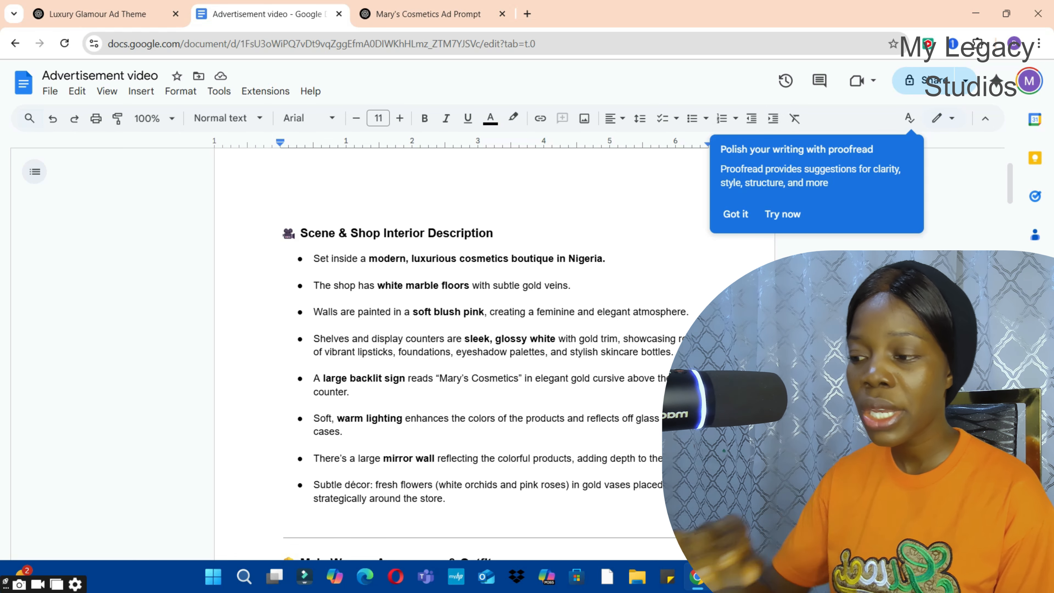
scroll(423, 311, "up", 1)
scroll(423, 311, "down", 1)
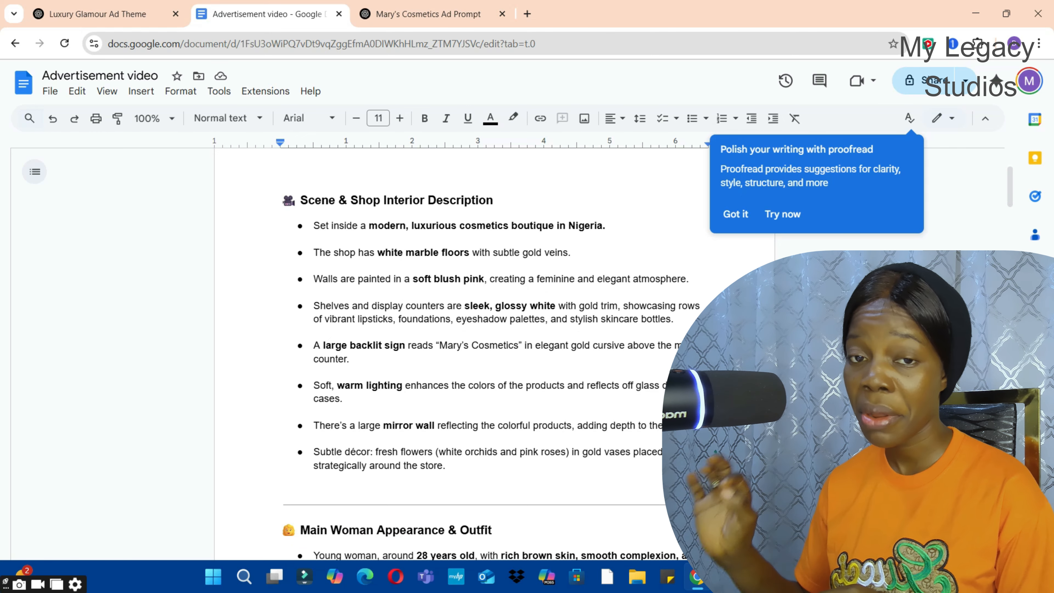
left_click_drag(1012, 200, 1017, 237)
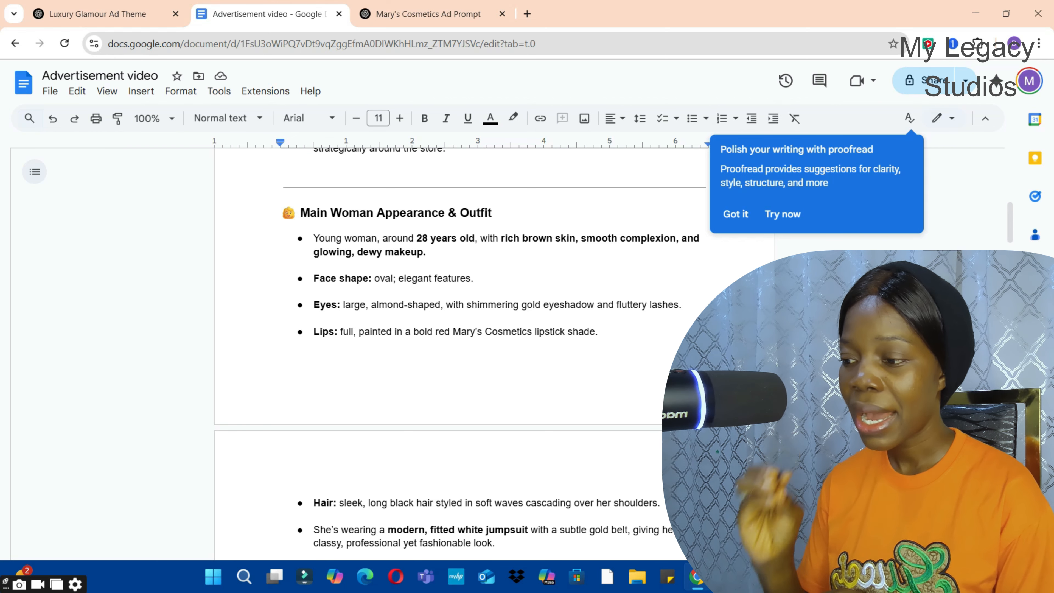
scroll(317, 327, "down", 5)
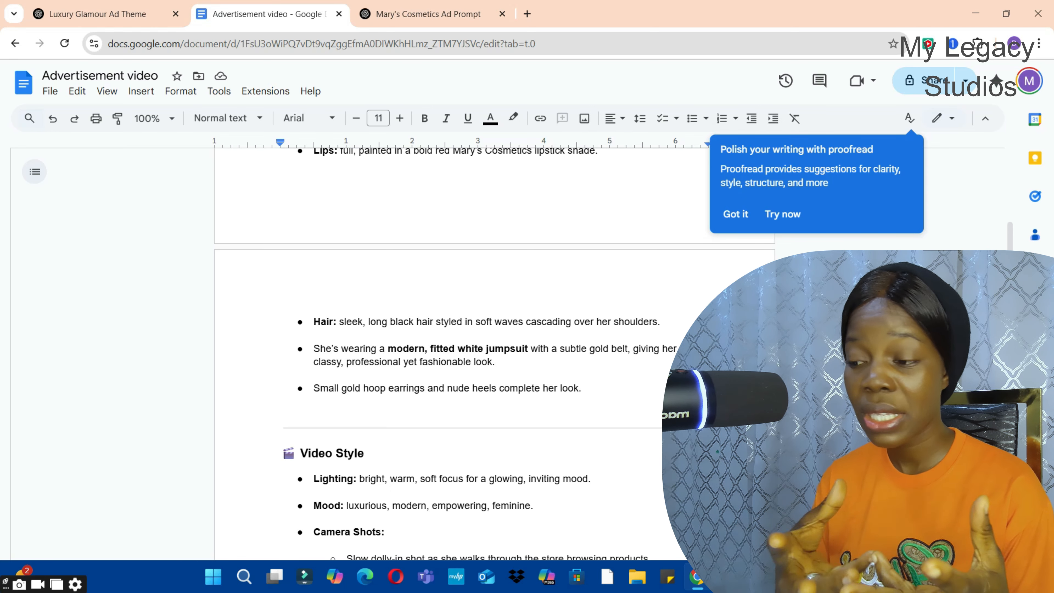
scroll(451, 323, "down", 5)
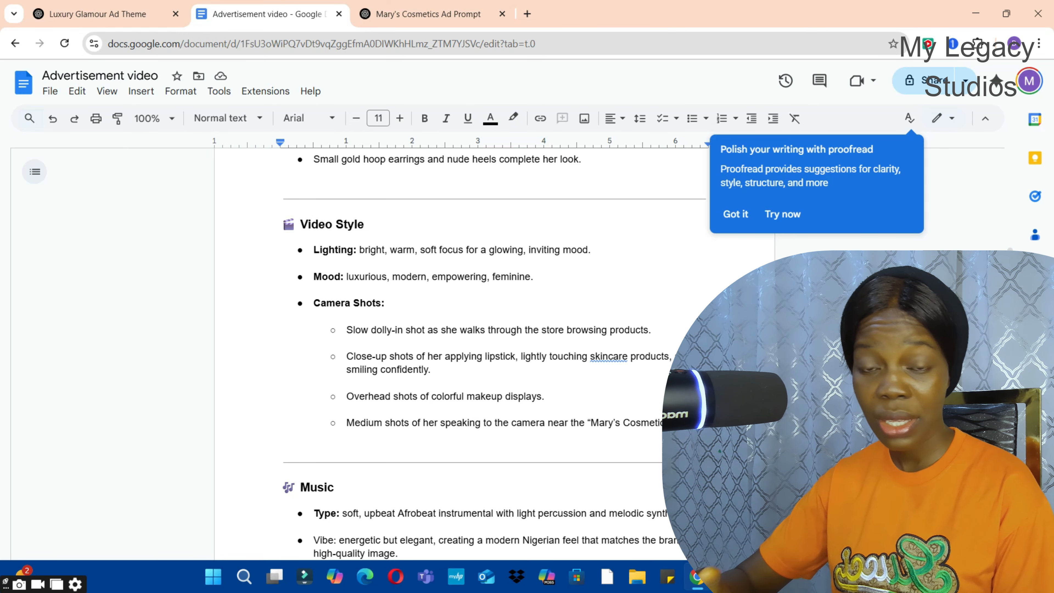
scroll(456, 349, "down", 5)
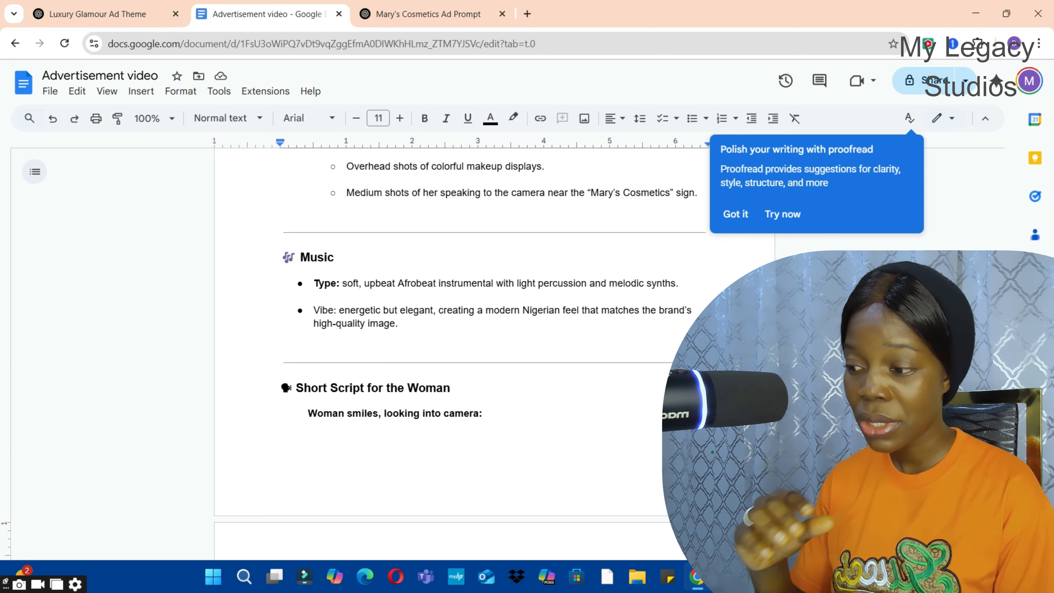
scroll(456, 349, "down", 4)
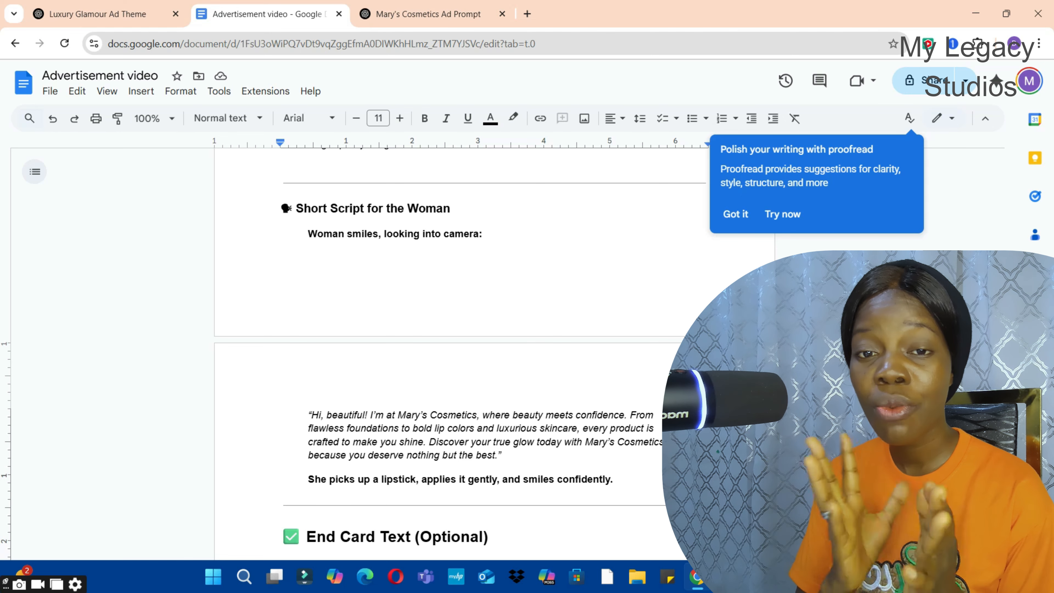
scroll(456, 349, "down", 1)
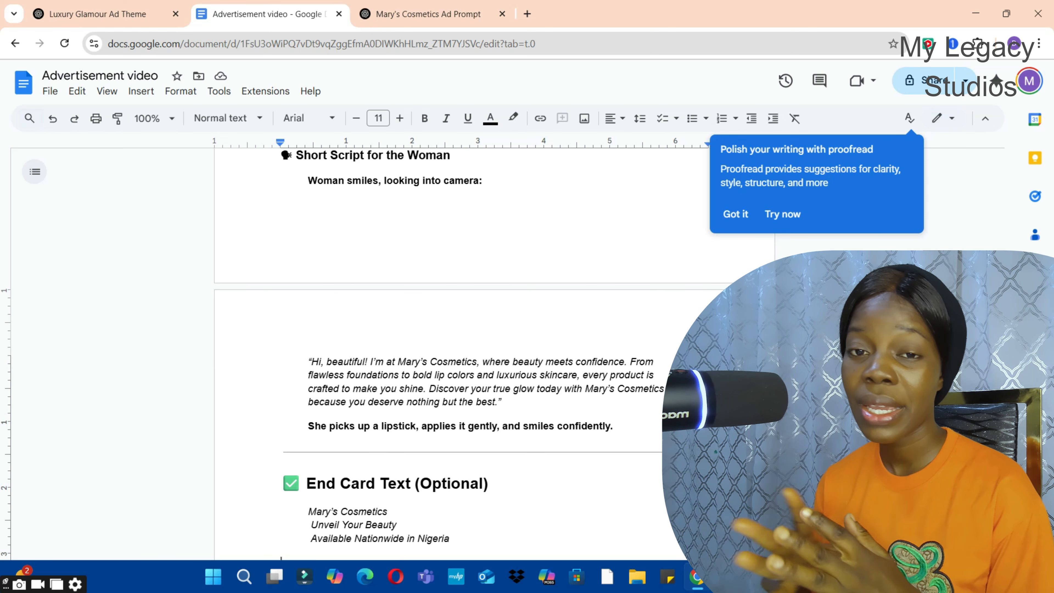
scroll(466, 435, "up", 10)
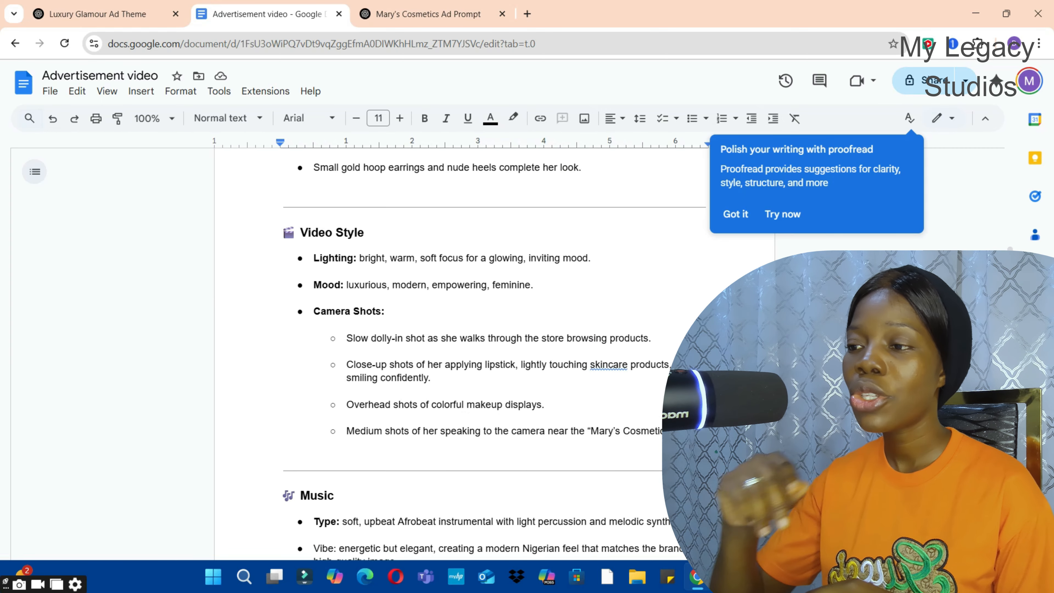
scroll(456, 349, "down", 10)
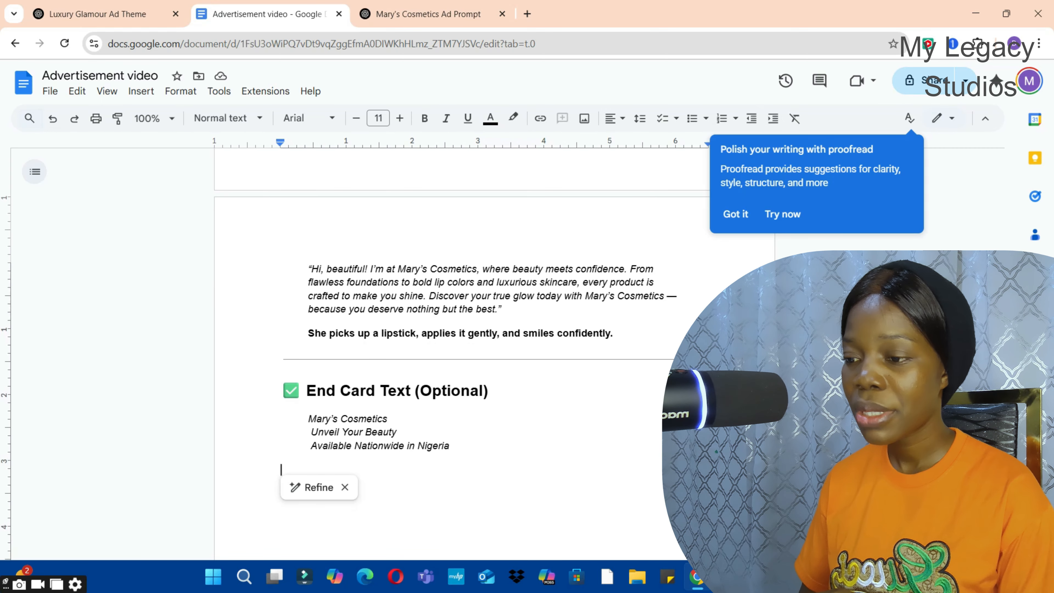
Copy the opening of the woman's script, from "Hi, beautiful!" through "crafted to make you shine.".
left_click(308, 268)
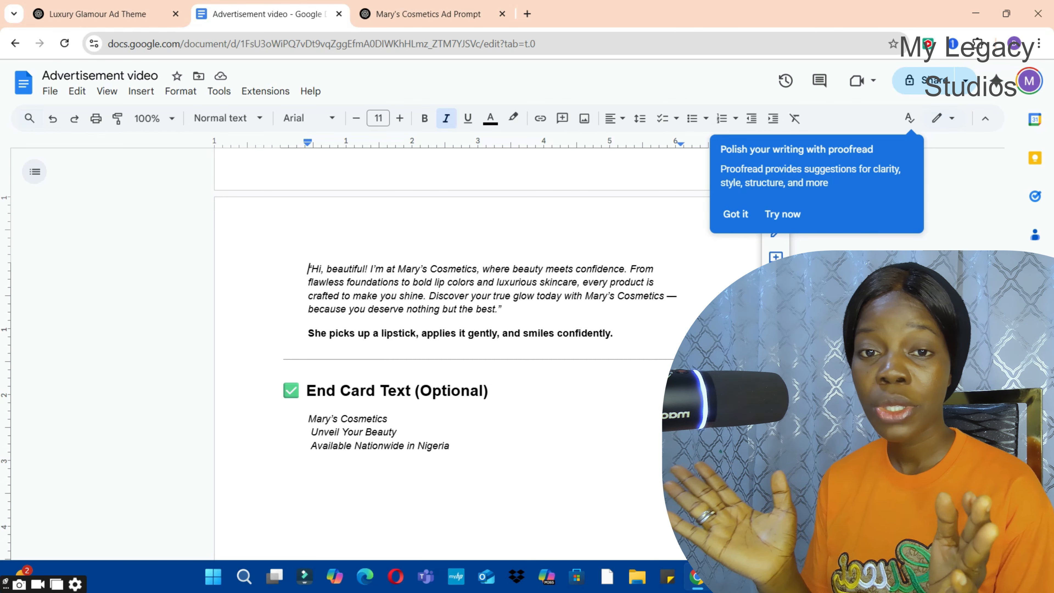
left_click_drag(308, 269, 423, 296)
key("ctrl+c")
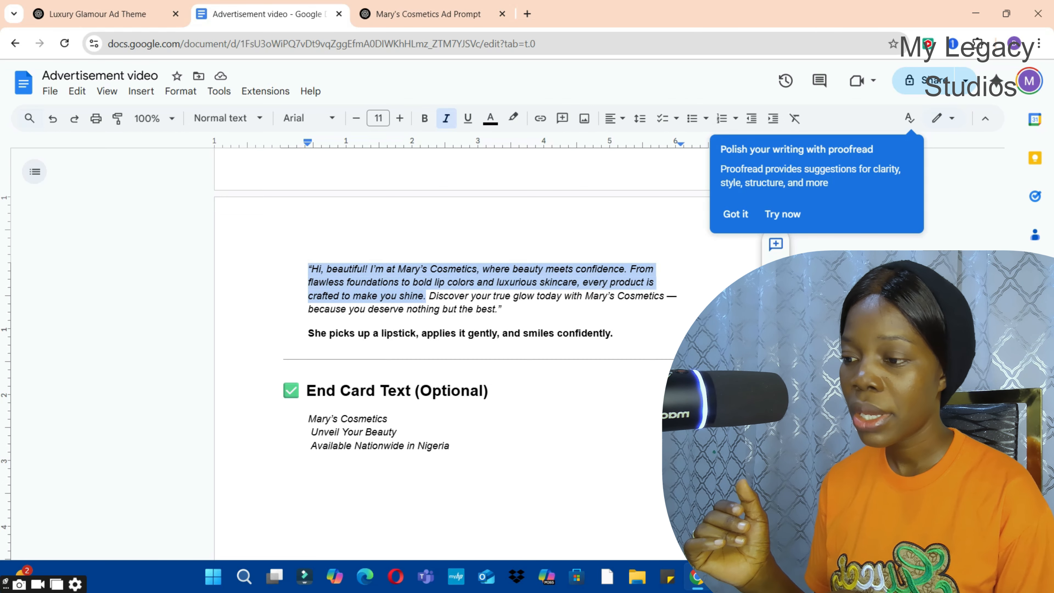
Add an unbulleted line below the earrings and heels detail, starting with She says " and followed by the copied dialogue.
scroll(448, 303, "up", 12)
scroll(448, 303, "up", 4)
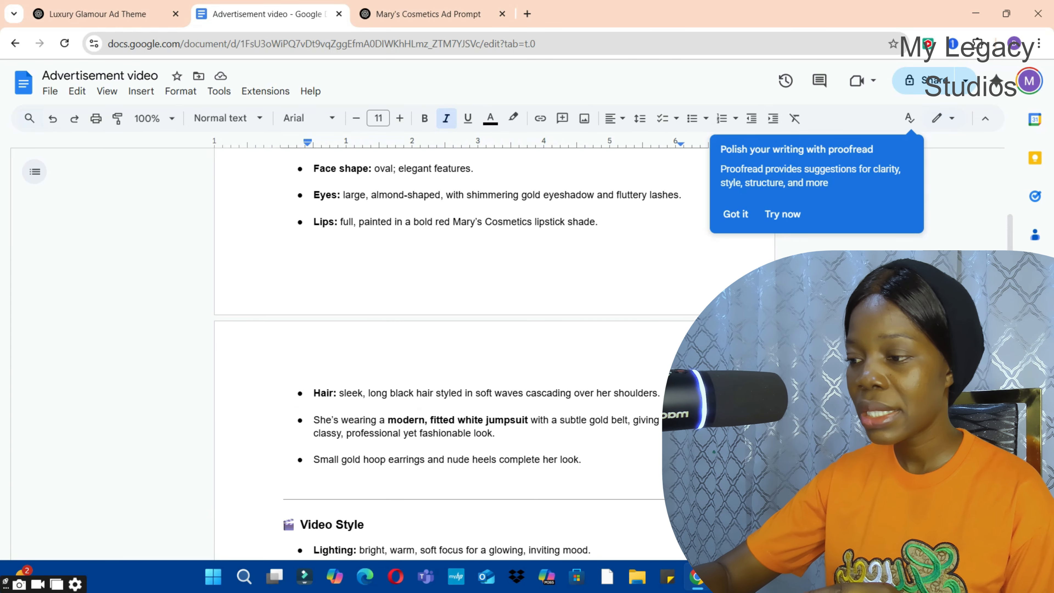
left_click(609, 271)
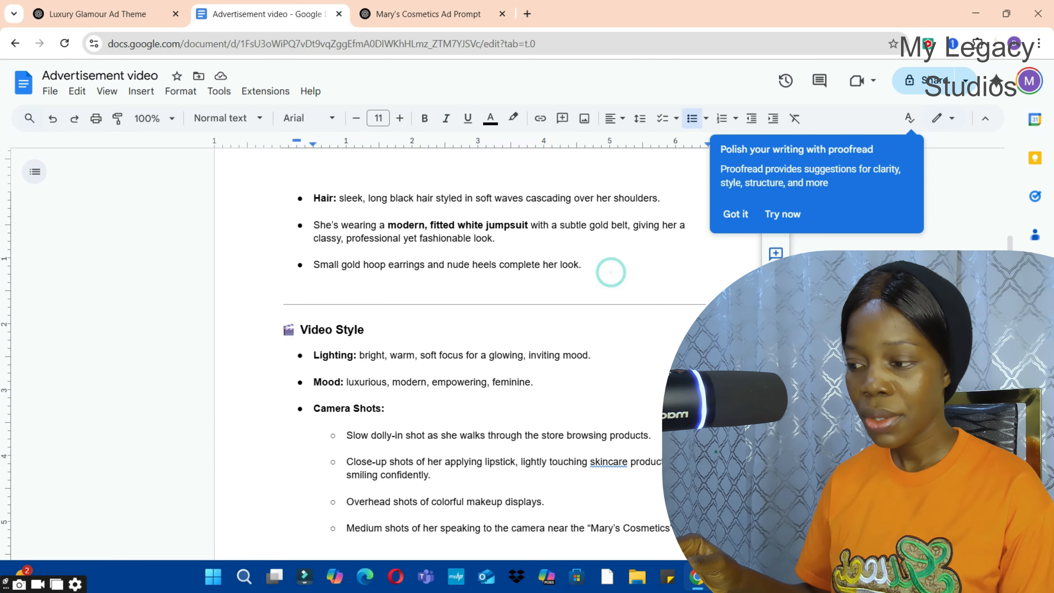
key("Return")
key("BackSpace")
key("BackSpace")
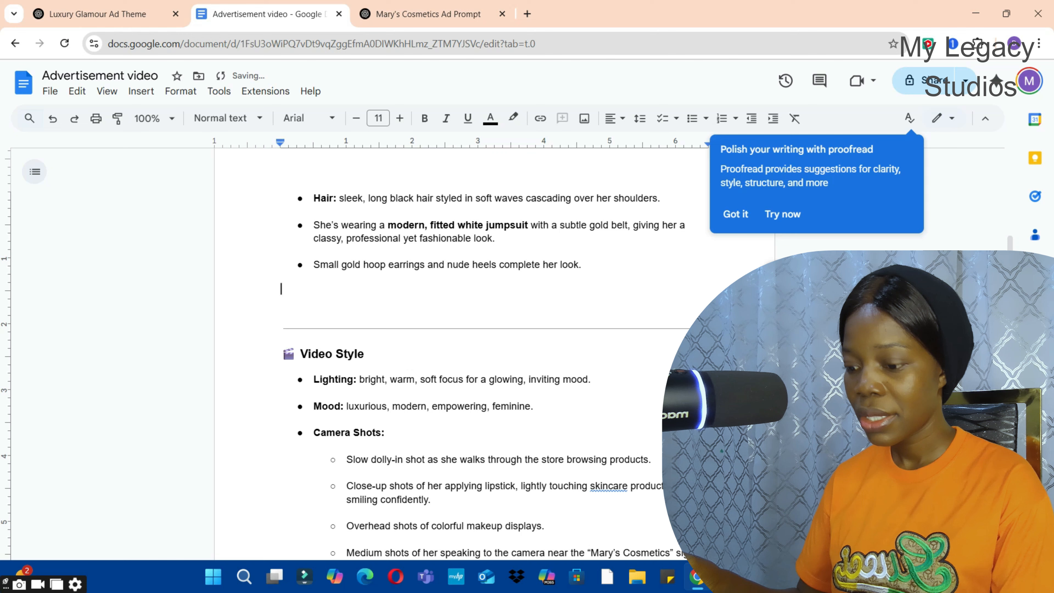
type("she")
type(" says \"")
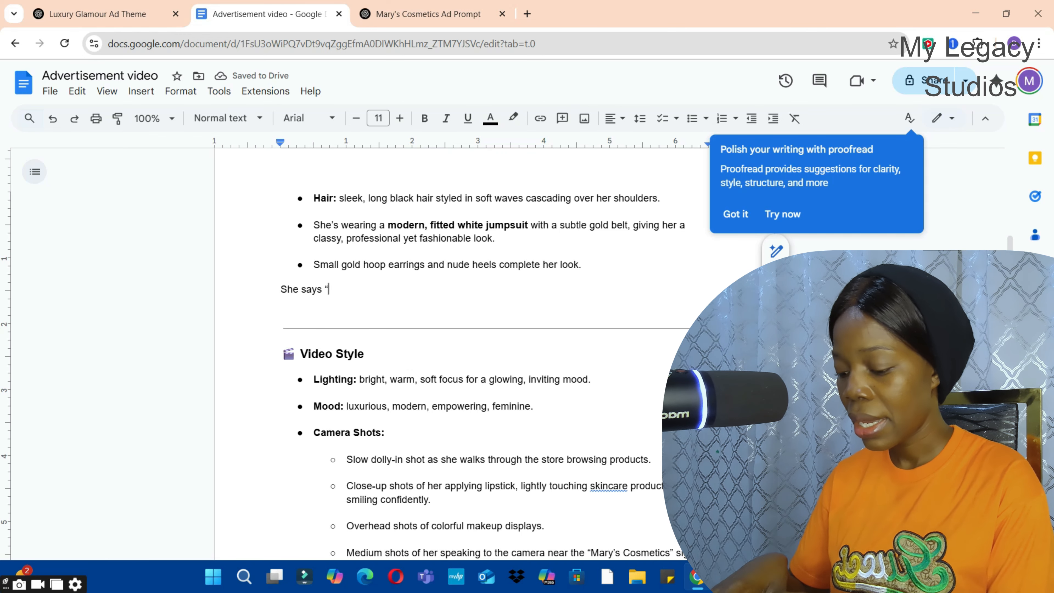
key("ctrl+v")
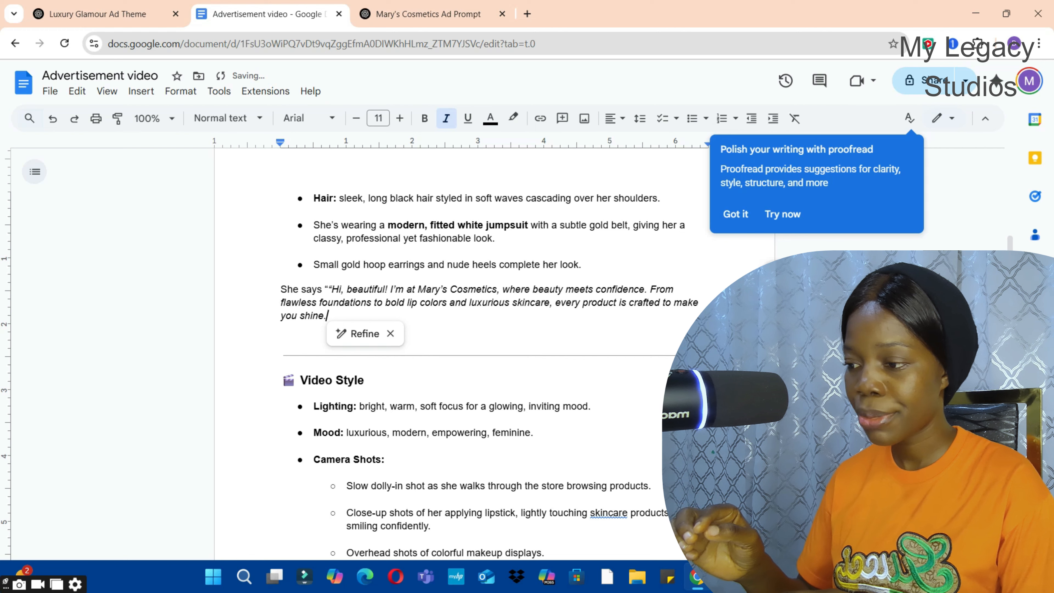
Remove the duplicate opening quotation mark from the She says line and add a closing quotation mark after "shine.".
left_click(328, 289)
key("BackSpace")
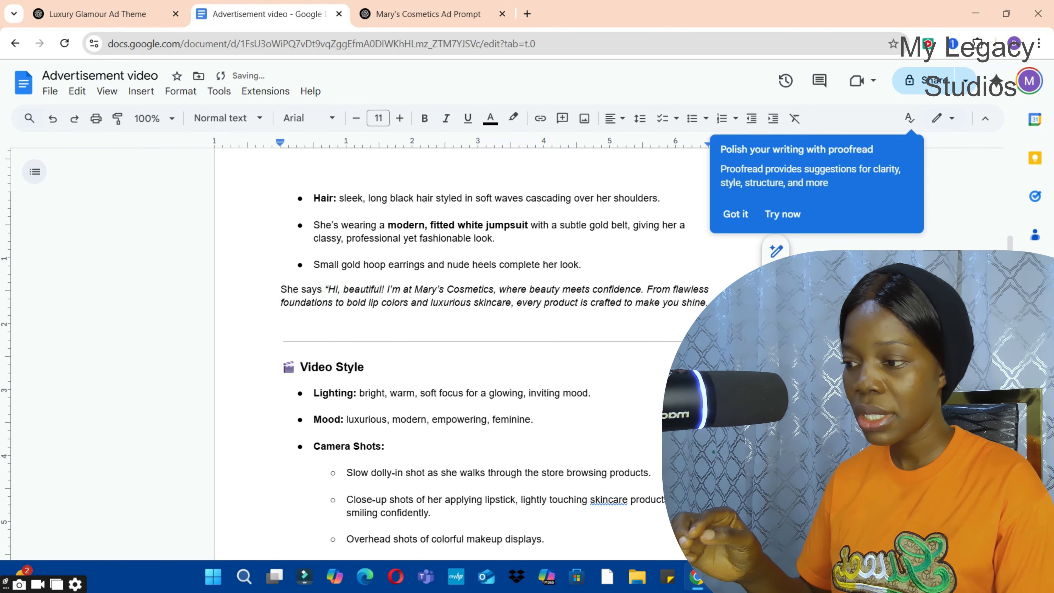
left_click(281, 316)
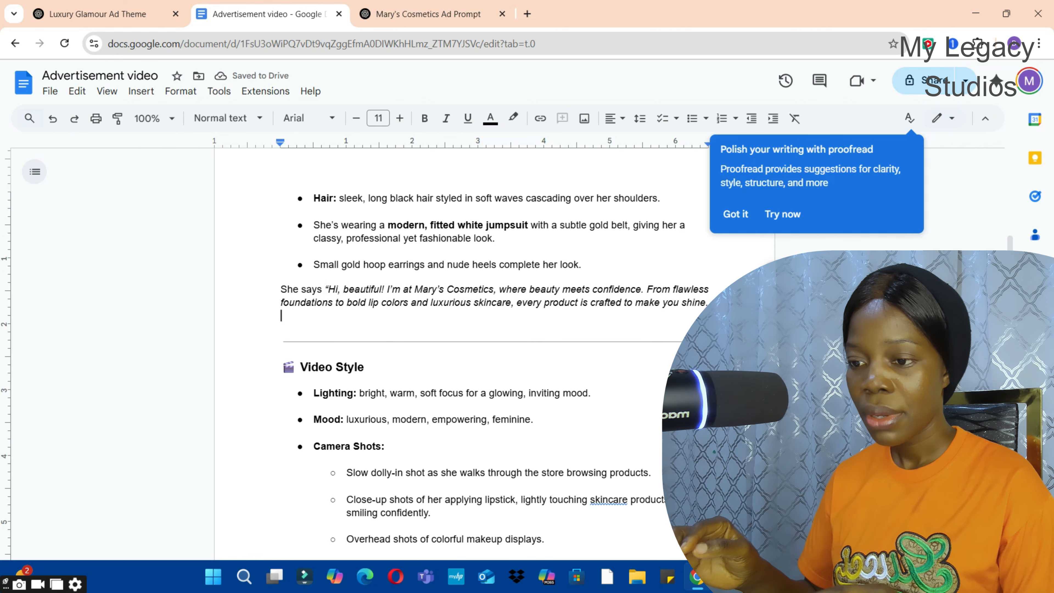
left_click(708, 302)
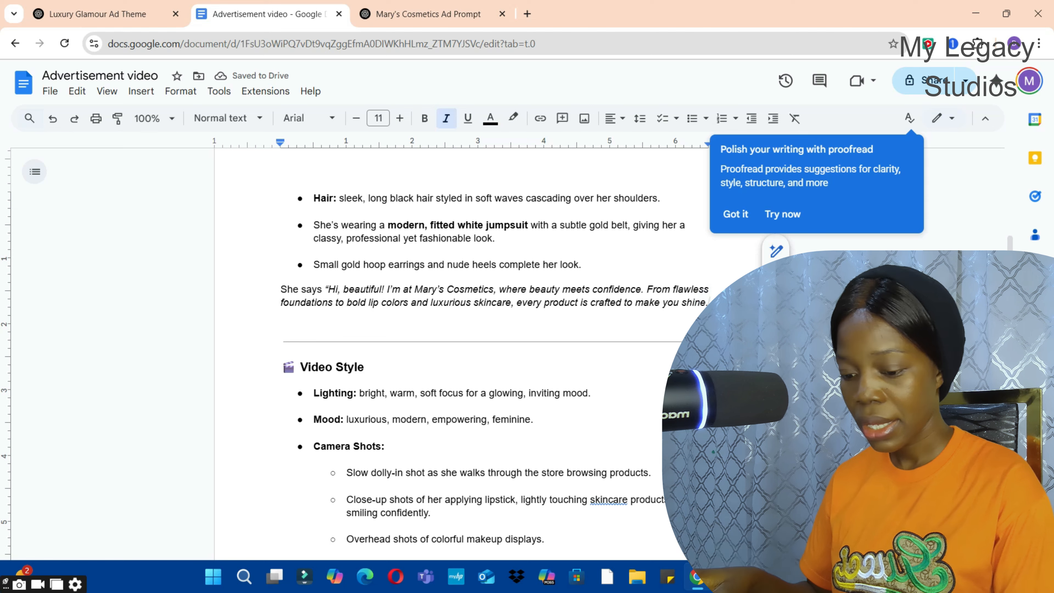
type("\"")
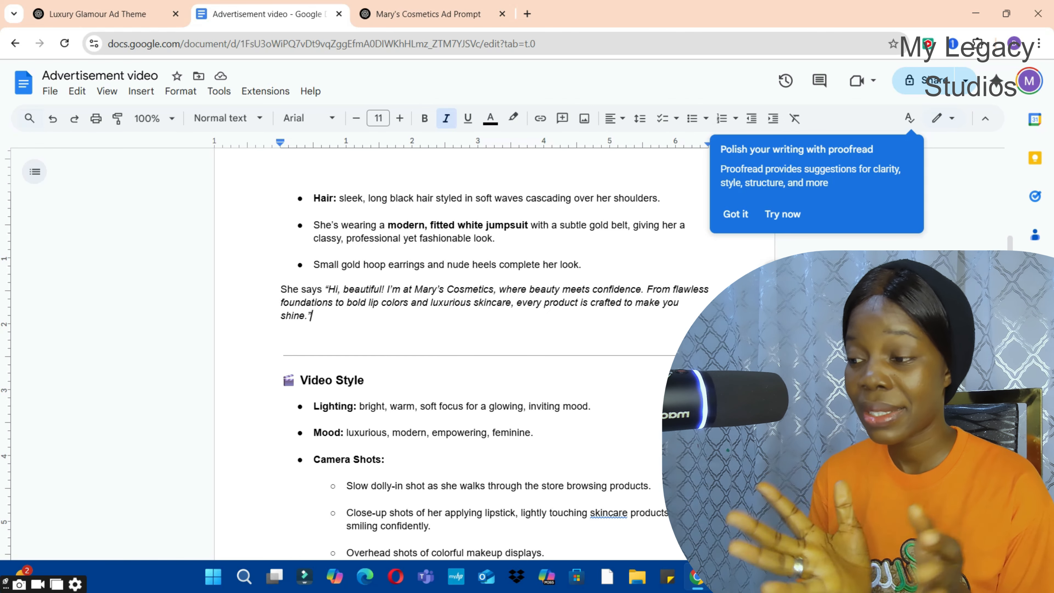
Copy the prompt text from the first scene bullet, "Set inside a modern, luxurious cosmetics boutique," through the Music section's Vibe bullet.
scroll(438, 295, "down", 15)
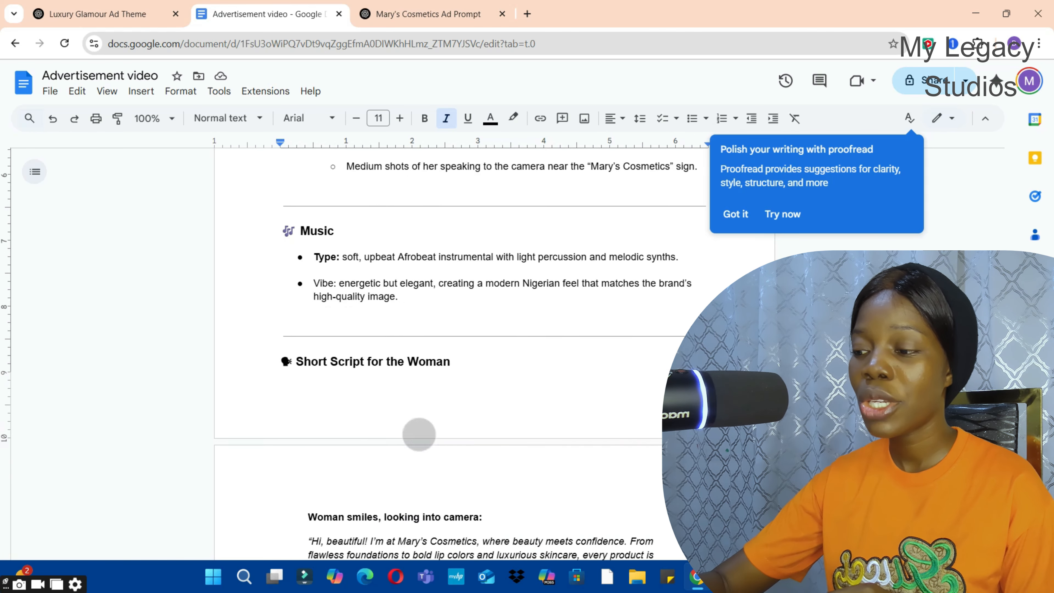
scroll(456, 331, "down", 2)
scroll(456, 332, "up", 7)
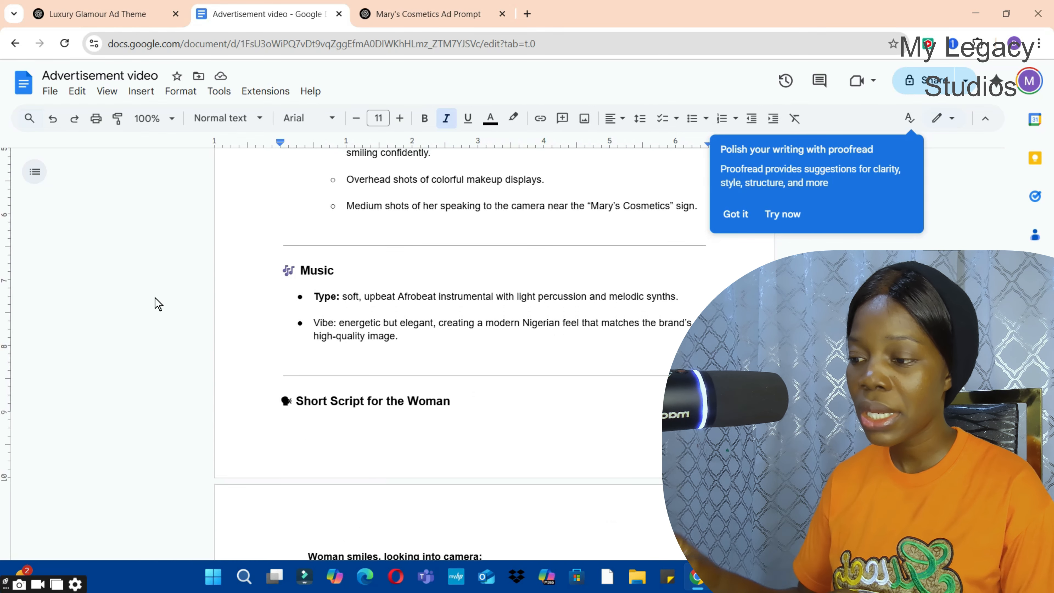
left_click_drag(398, 336, 397, 336)
left_click_drag(397, 336, 342, 296)
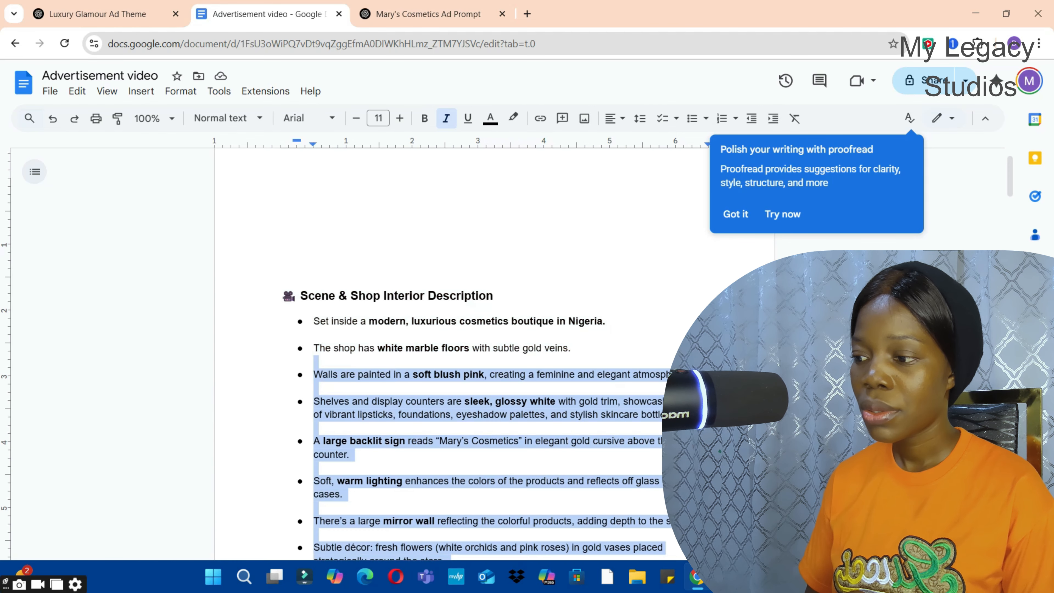
left_click_drag(314, 361, 313, 320)
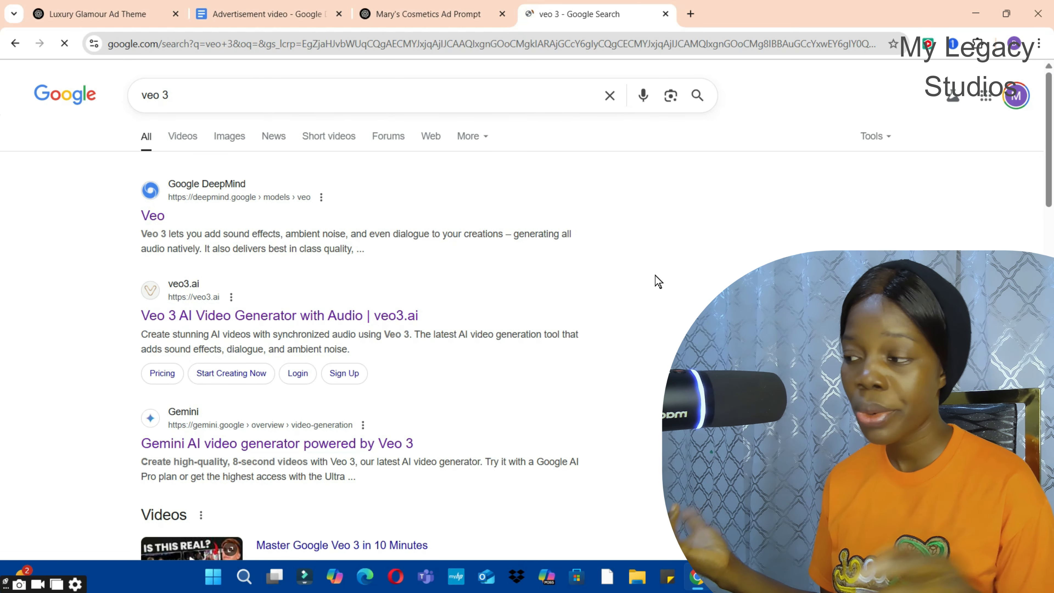
Open Google DeepMind's Veo page from the search results and continue into Flow's project workspace.
left_click(218, 188)
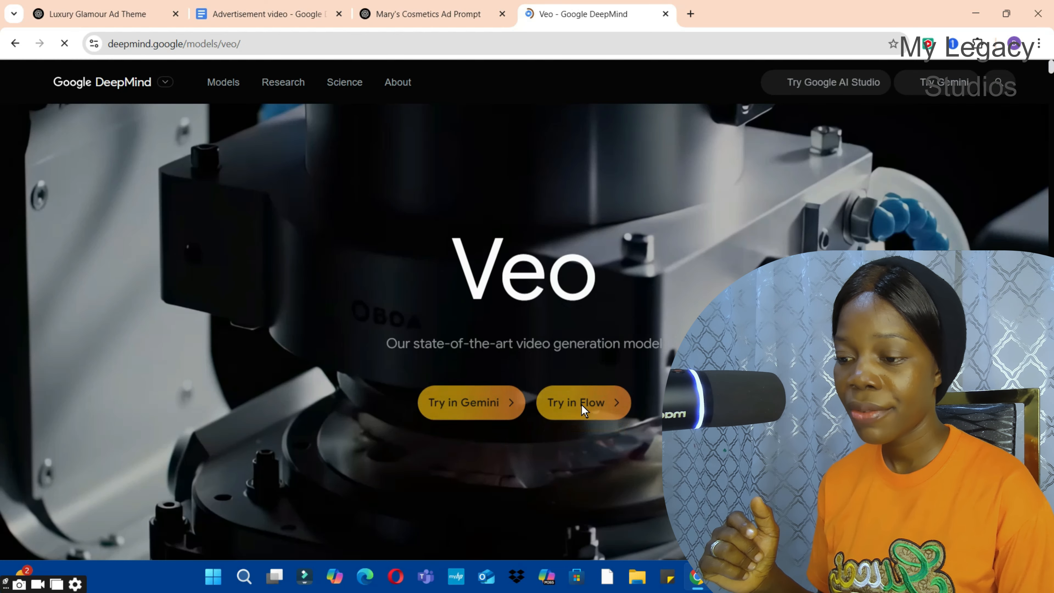
left_click(583, 404)
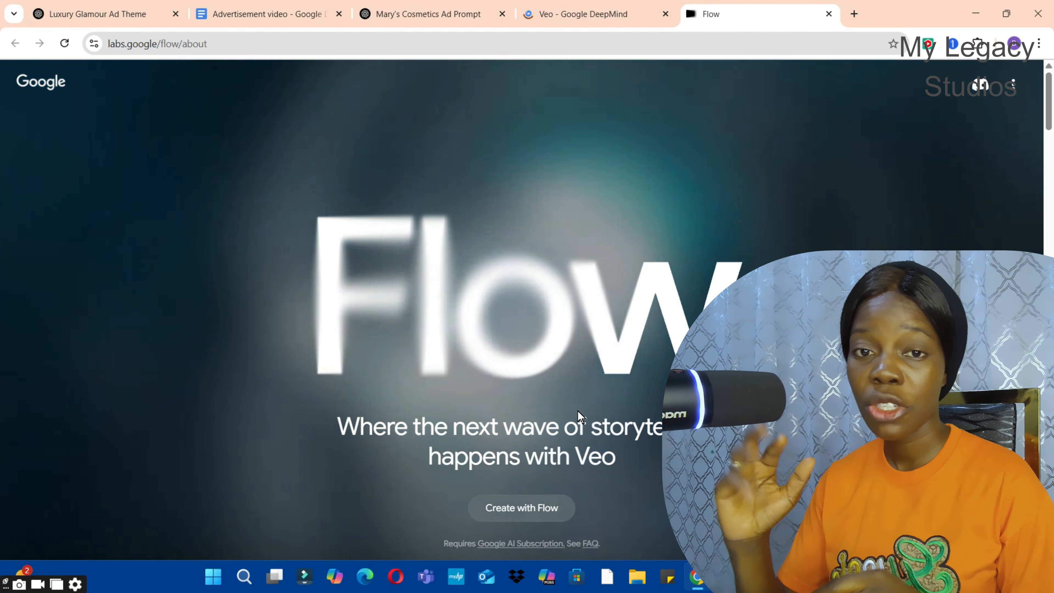
scroll(577, 409, "down", 3)
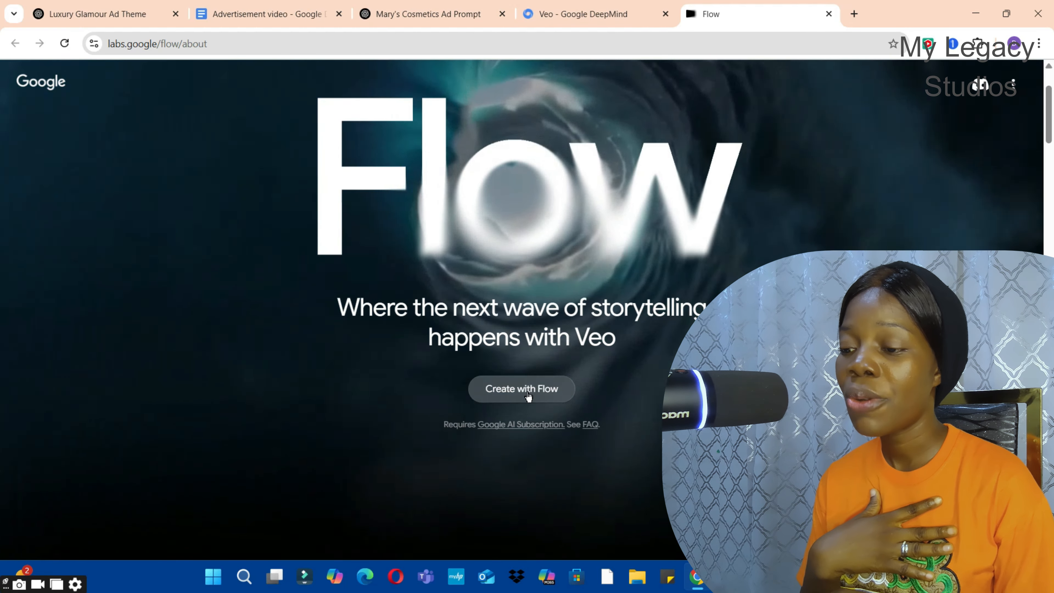
left_click(527, 394)
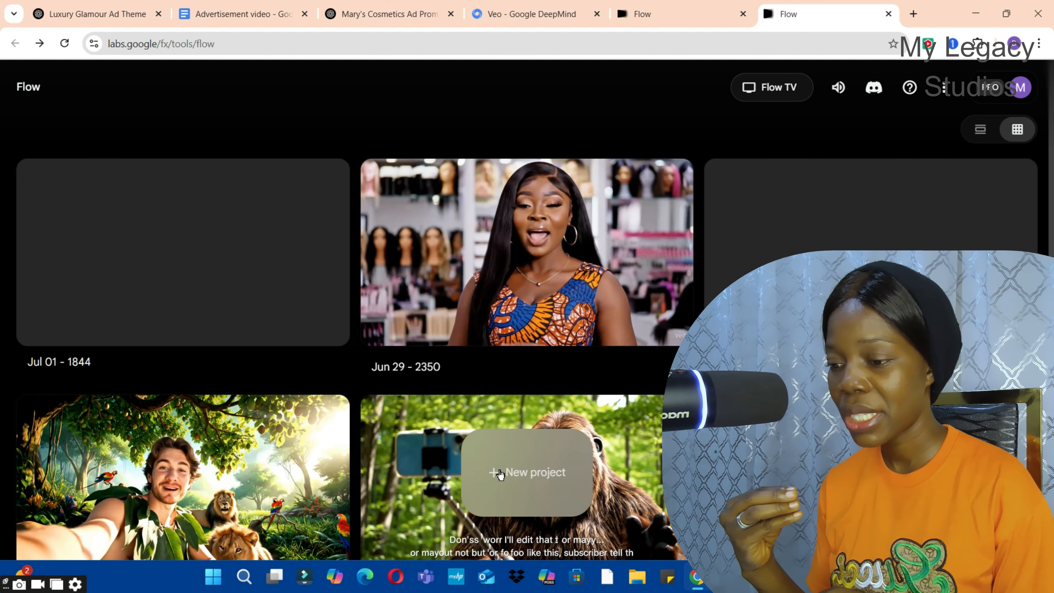
Create a new Flow project and paste the copied advertisement prompt as a Text to Video request.
left_click(526, 465)
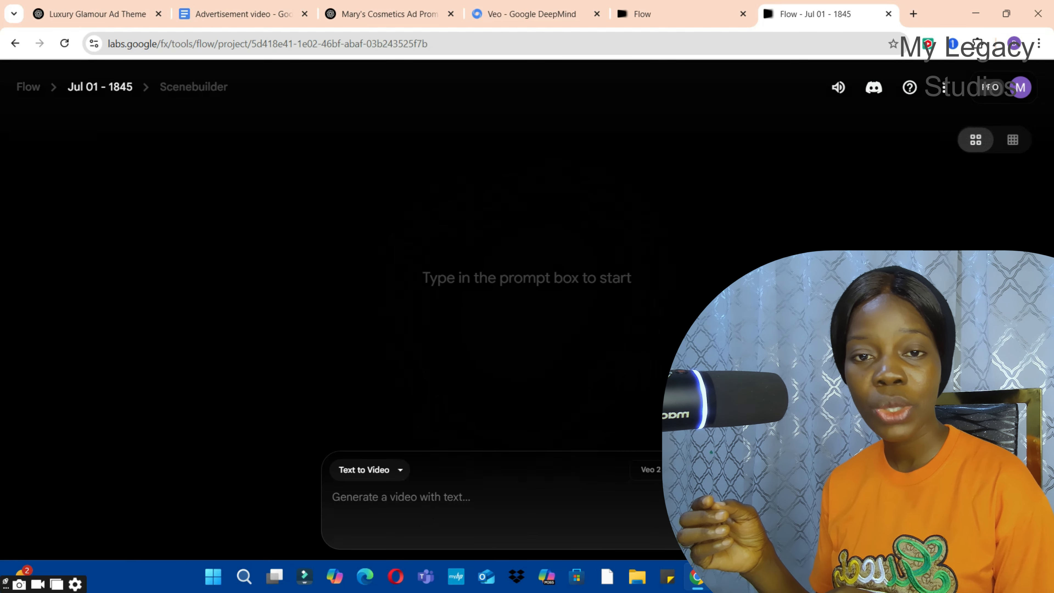
right_click(445, 507)
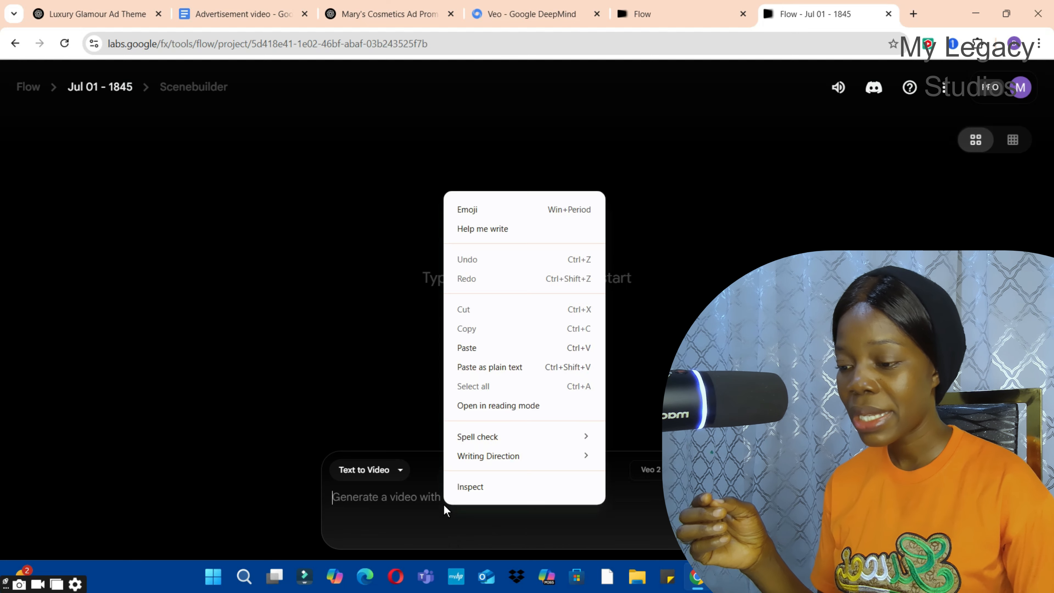
left_click(477, 349)
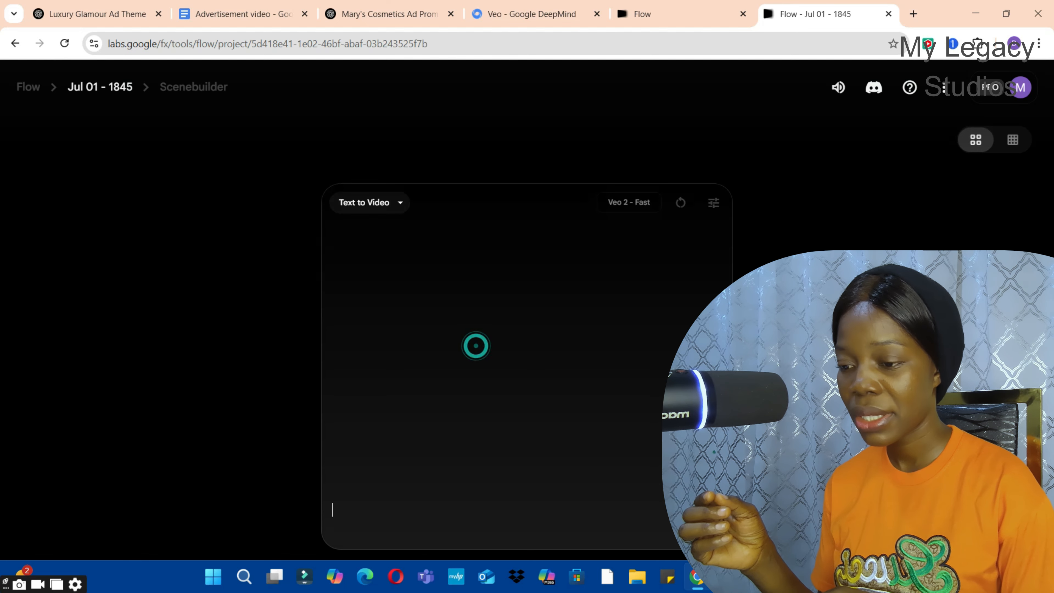
left_click(374, 203)
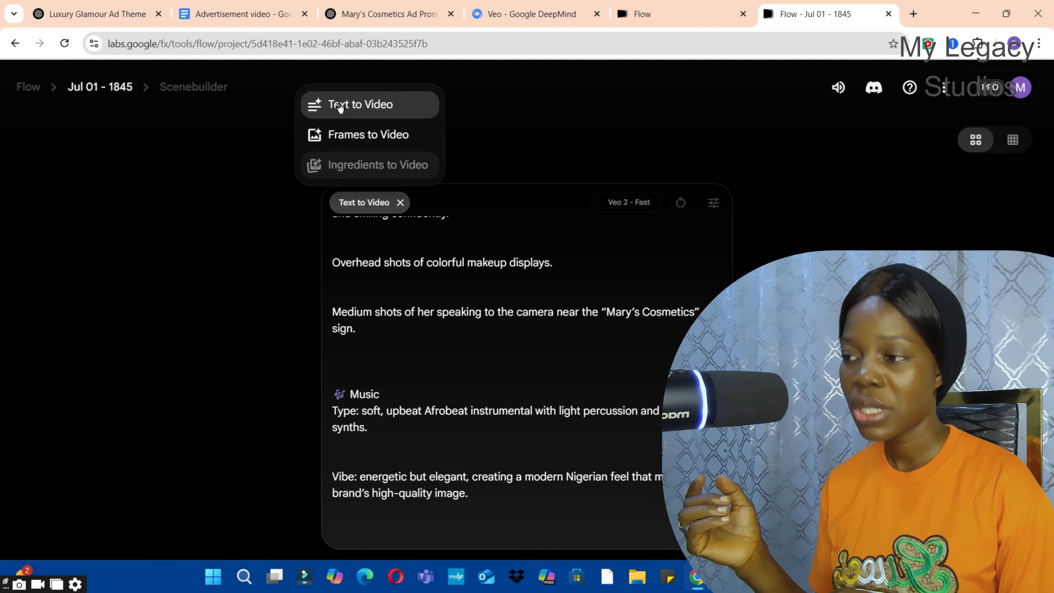
left_click(357, 105)
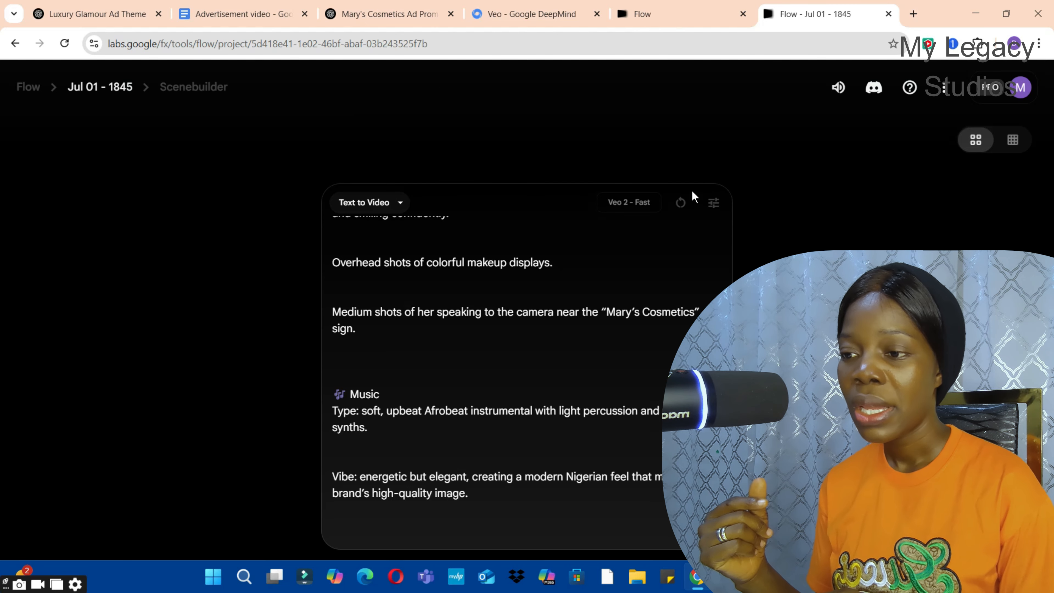
Set the generation to 1 output per prompt with the Veo 3 - Fast (Text to Video) model.
left_click(643, 202)
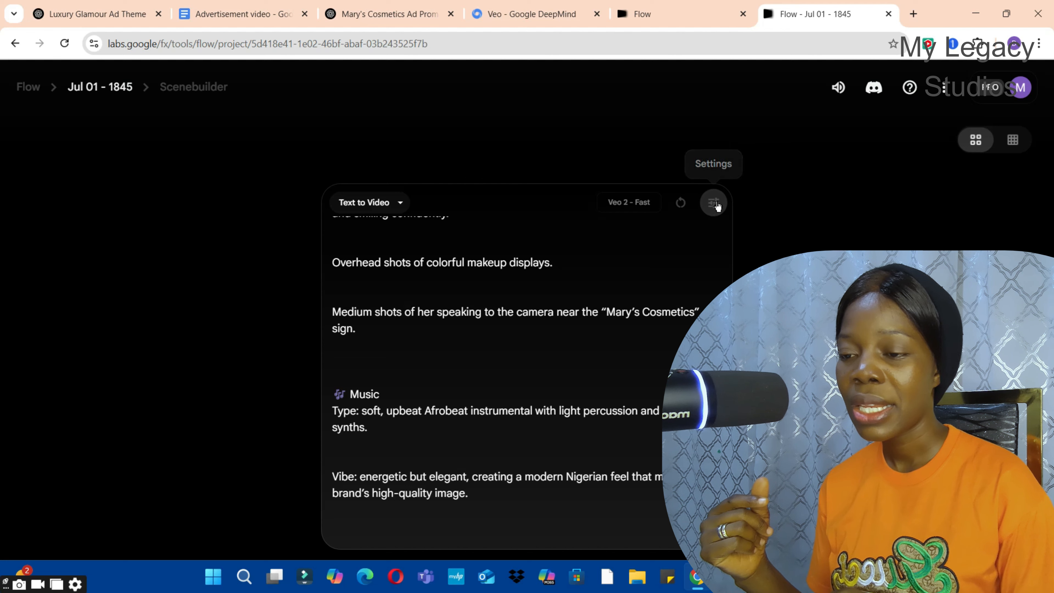
left_click(715, 204)
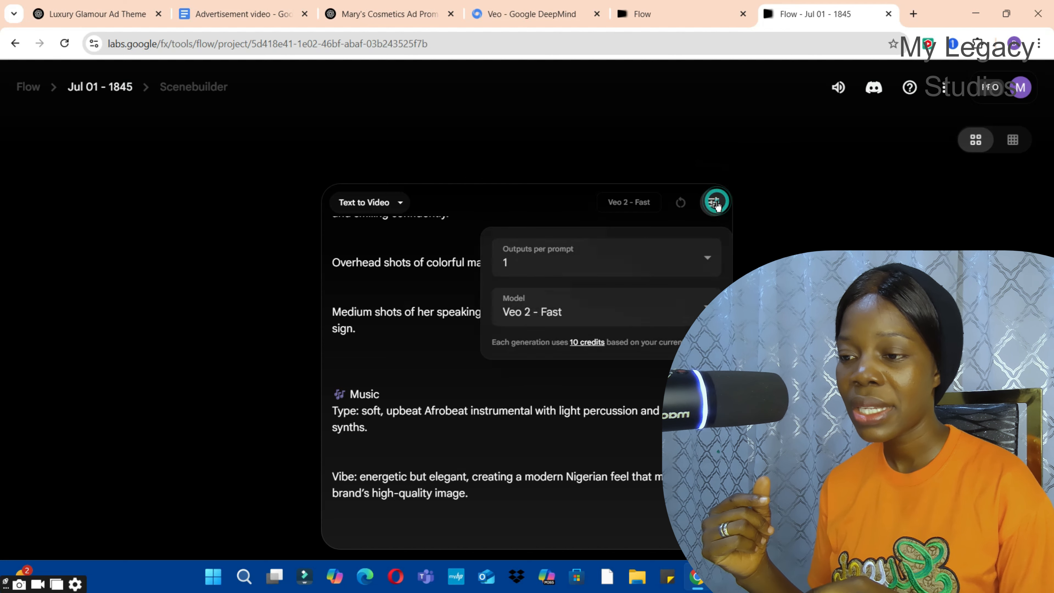
left_click(552, 251)
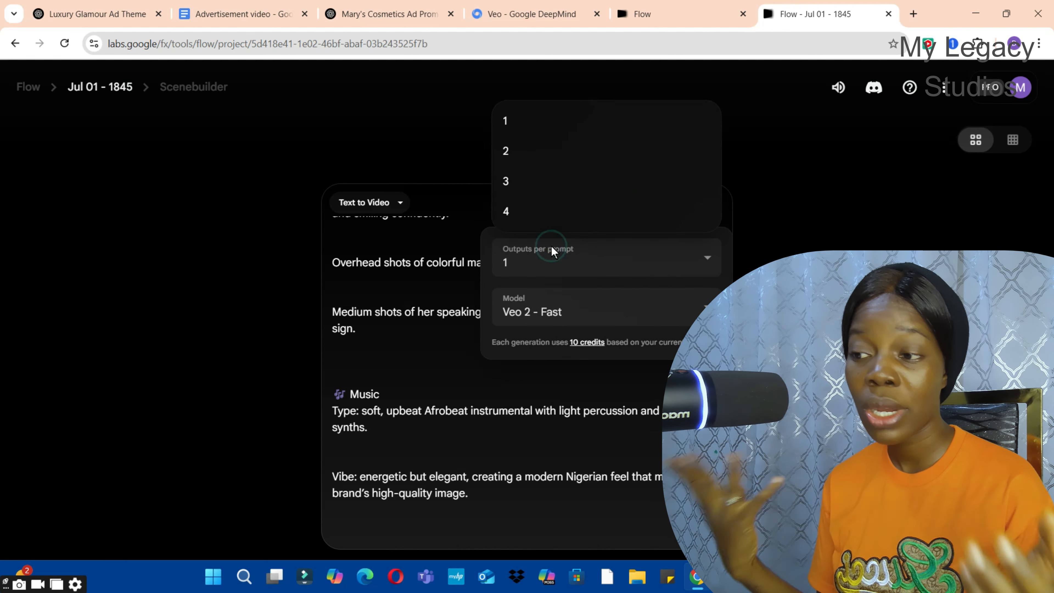
left_click(516, 129)
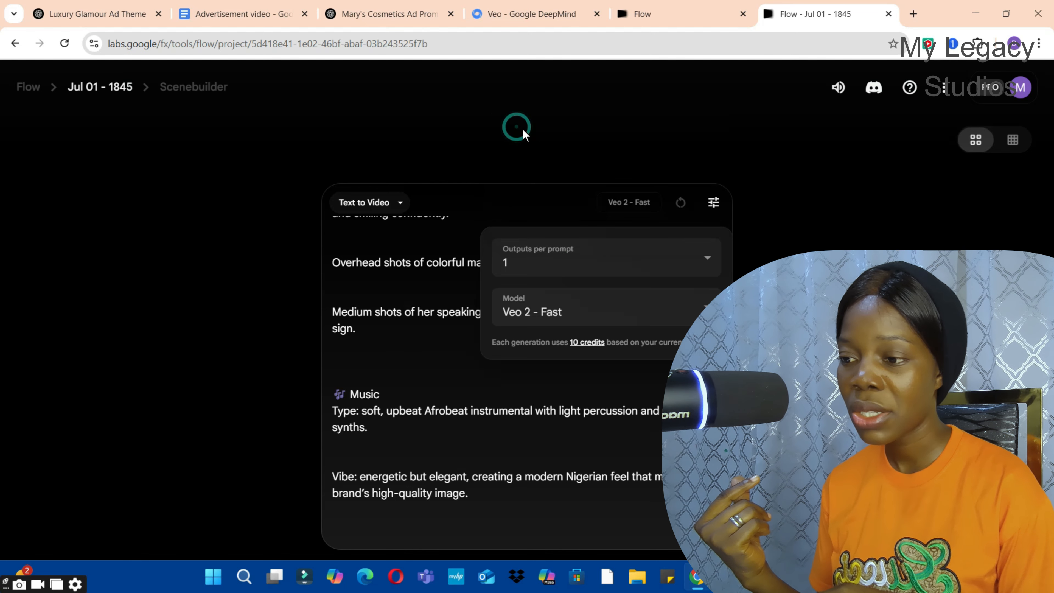
left_click(605, 312)
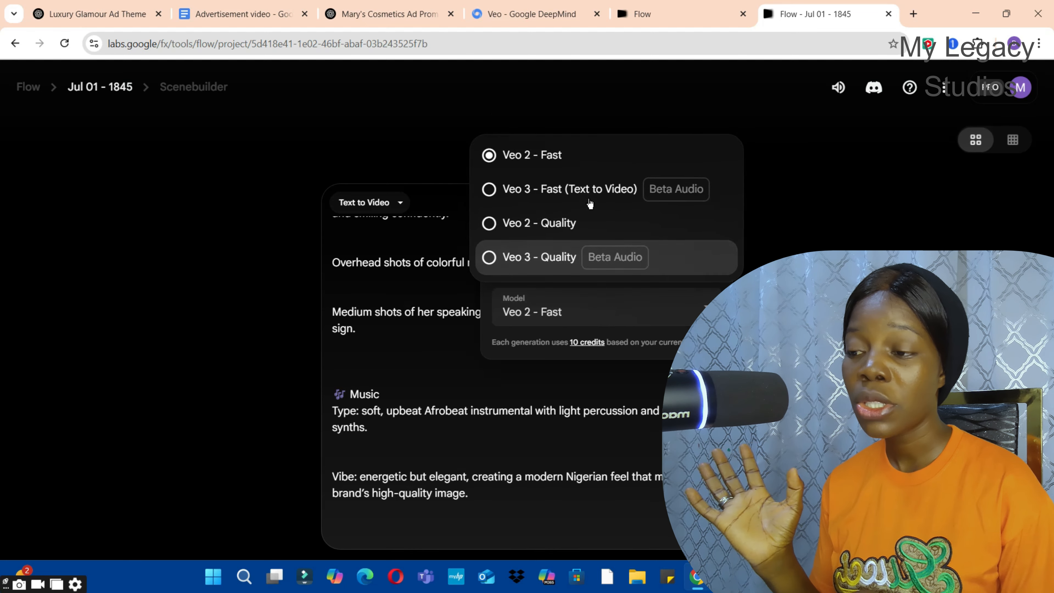
left_click(605, 190)
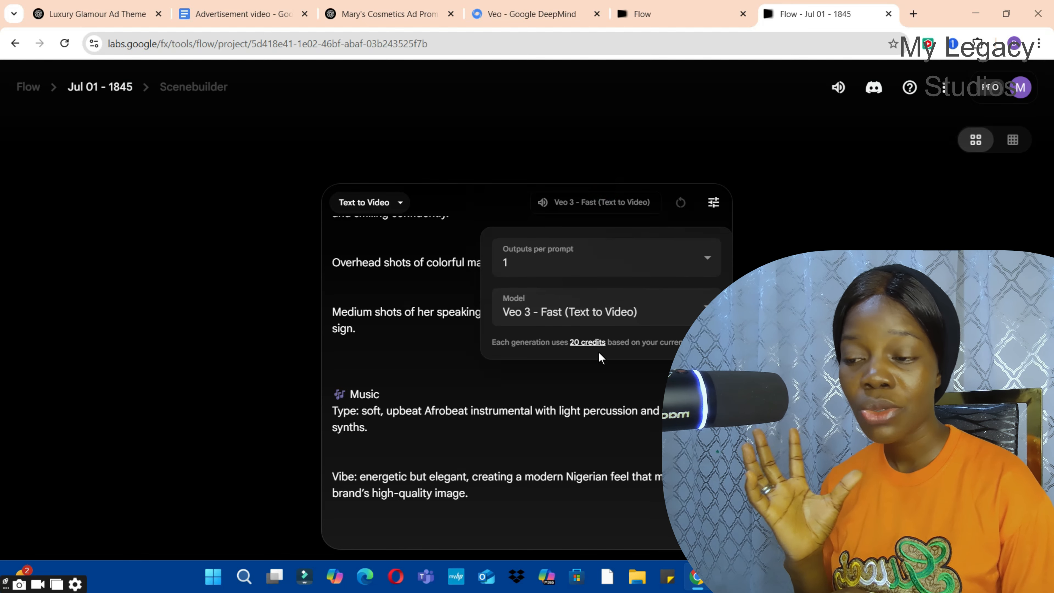
Try the Veo 2 - Fast and Veo 3 - Quality models to compare their credit costs per generation.
left_click(713, 202)
left_click(713, 202)
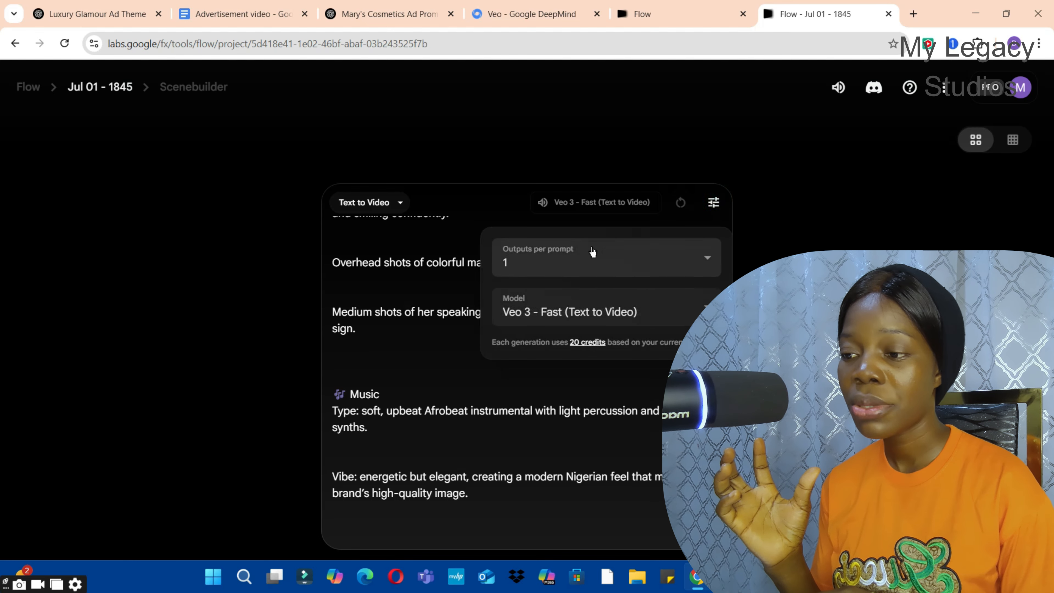
left_click(585, 319)
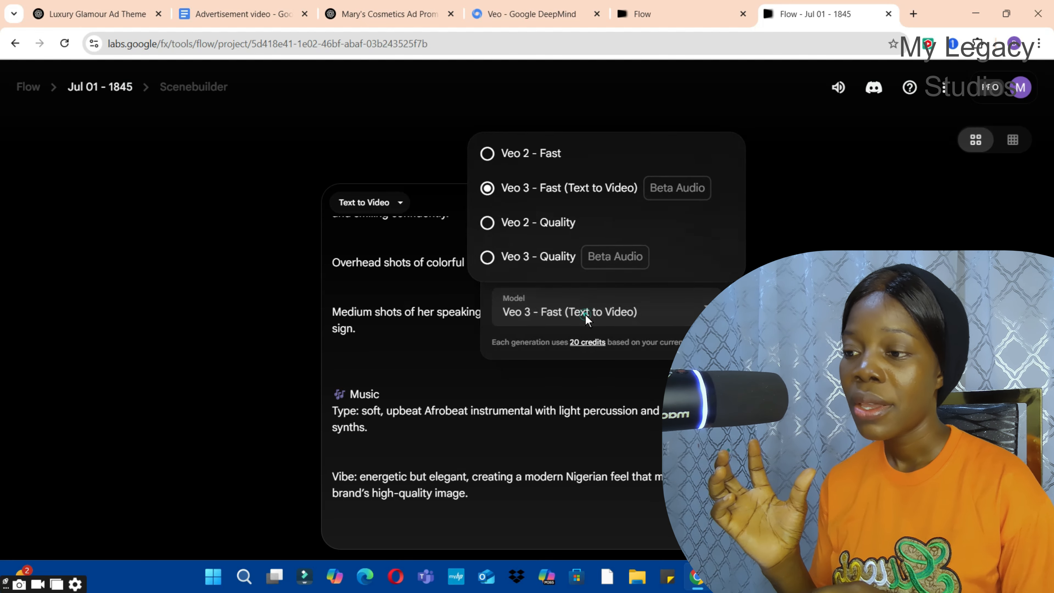
left_click(526, 156)
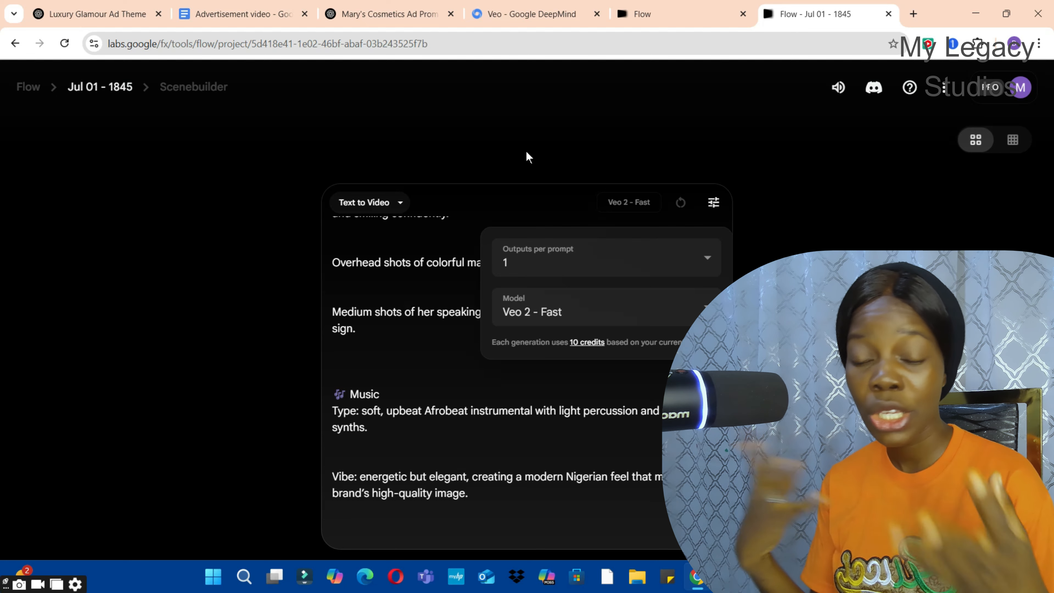
left_click(605, 308)
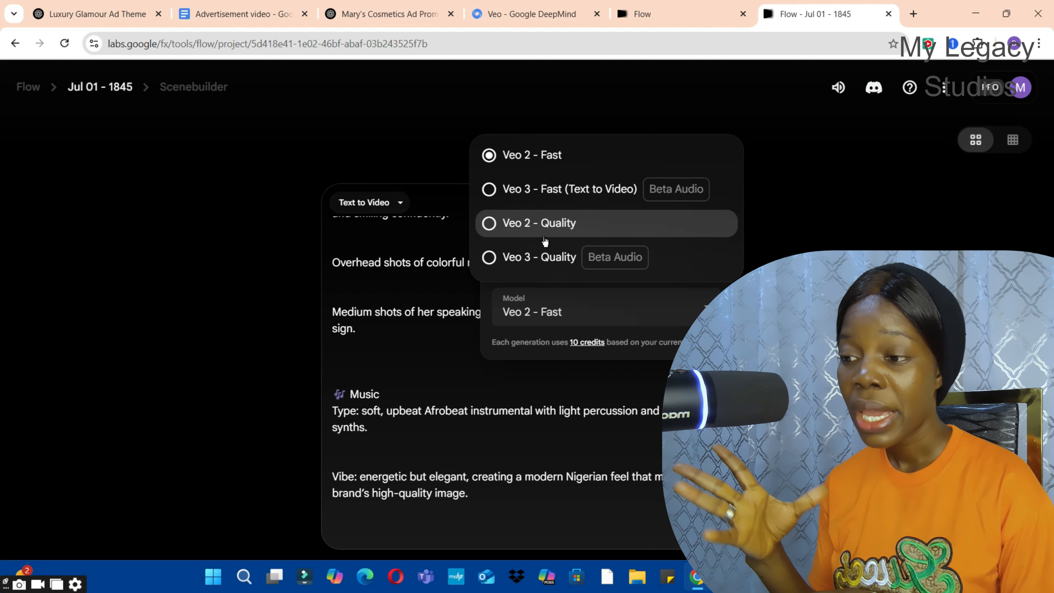
left_click(552, 265)
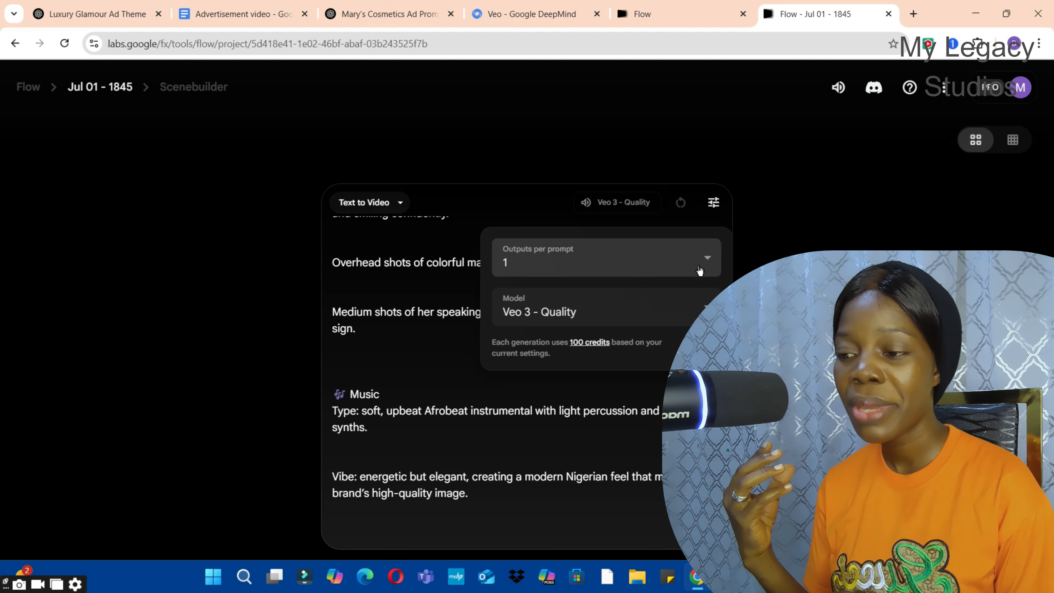
Set the model to Veo 3 - Fast (Text to Video) and generate the video from the pasted prompt.
left_click(680, 303)
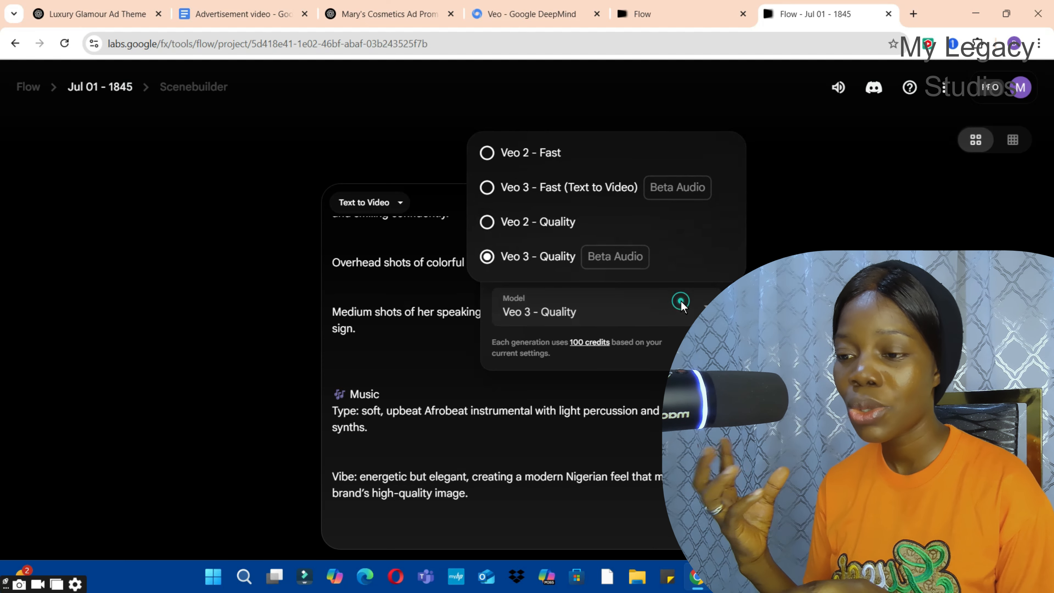
left_click(639, 190)
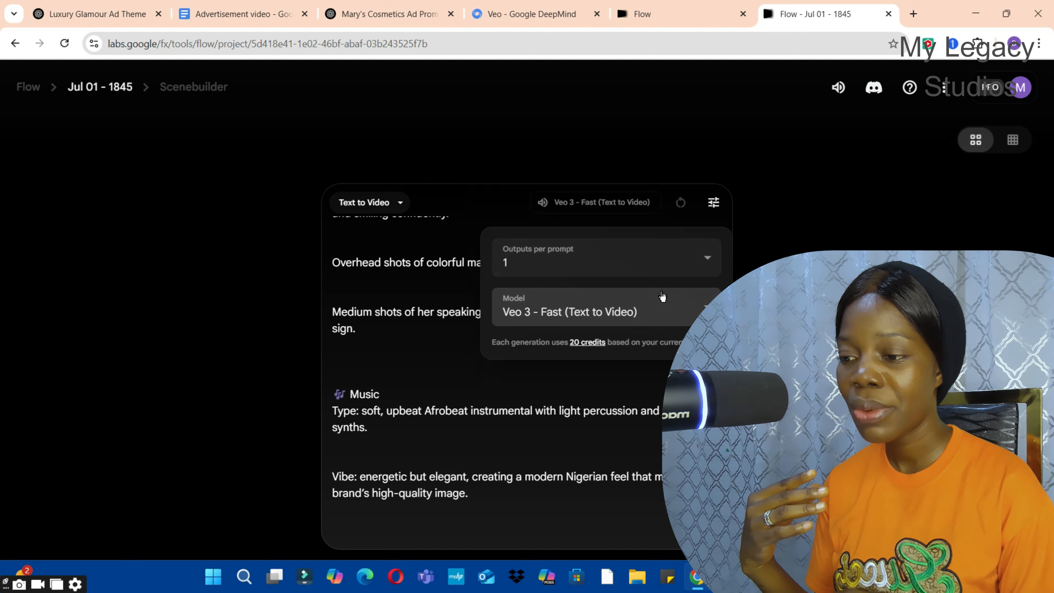
left_click(587, 314)
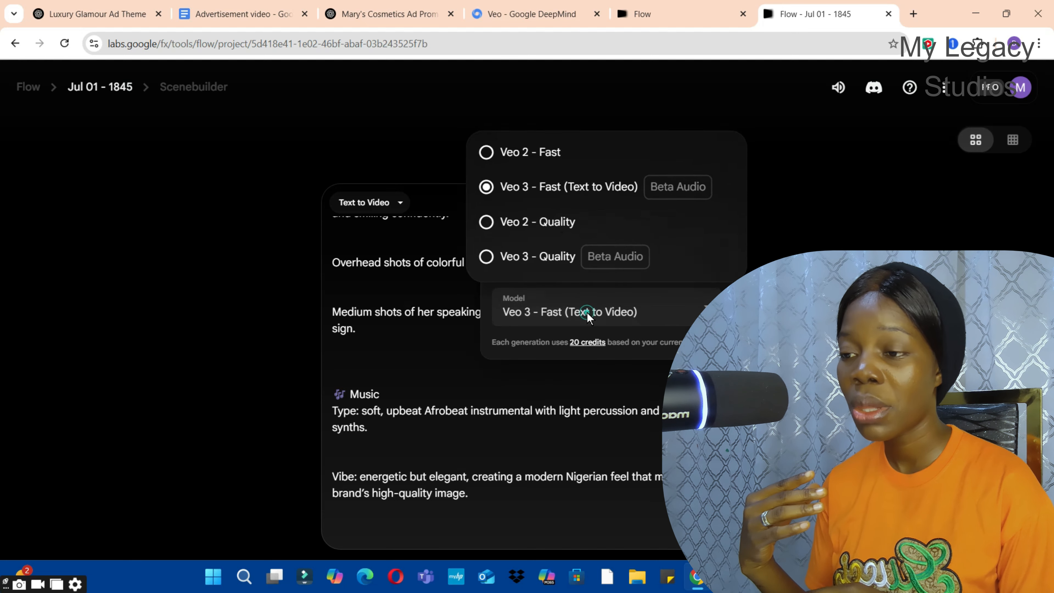
left_click(611, 190)
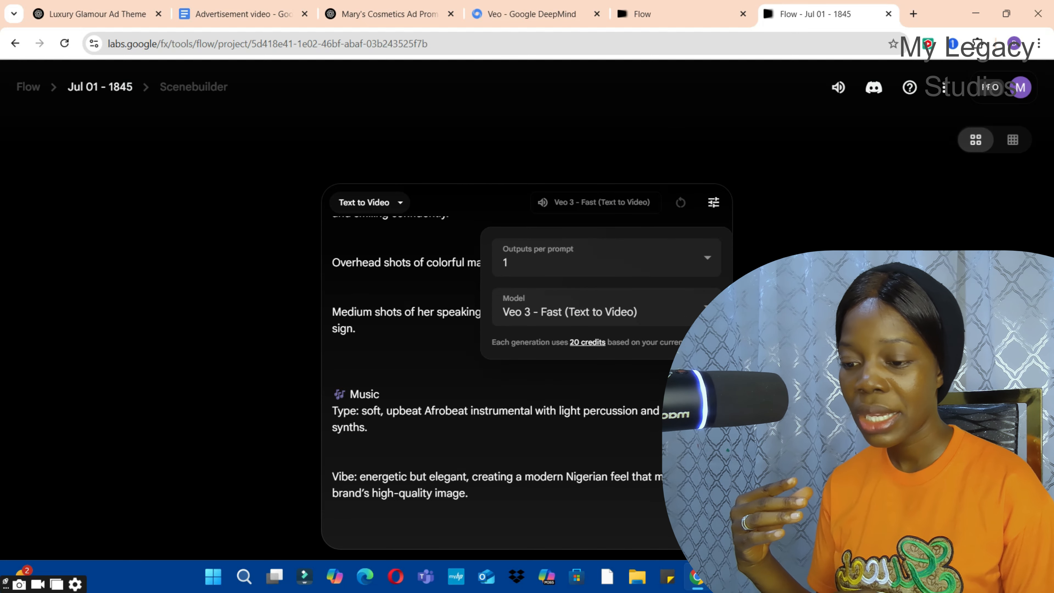
key("Return")
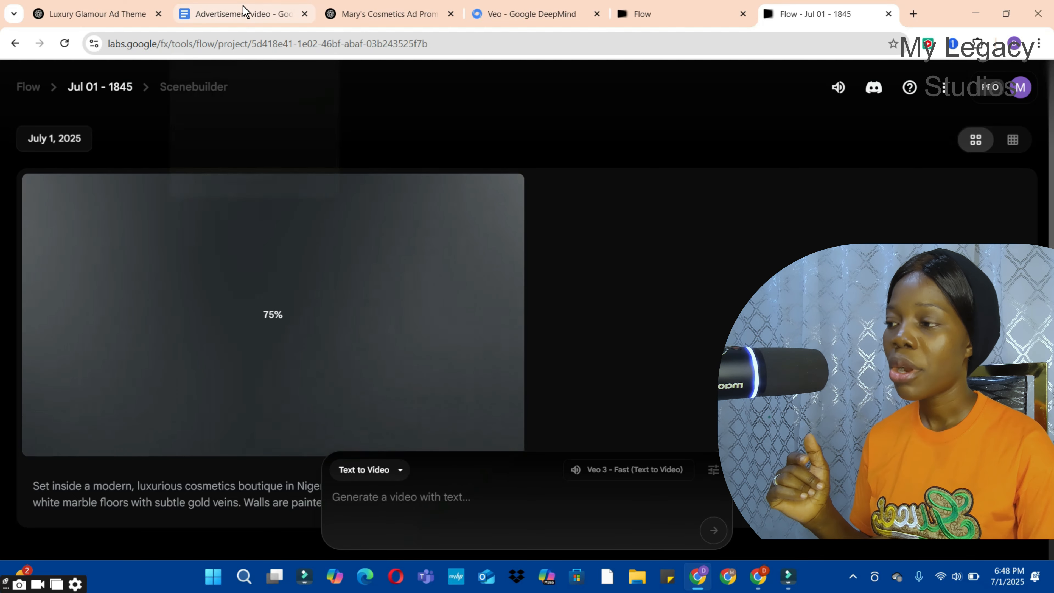
In the Advertisement video document, delete the dialogue inside the She says quotation marks, from "Hi, beautiful!" through "shine".
left_click(245, 12)
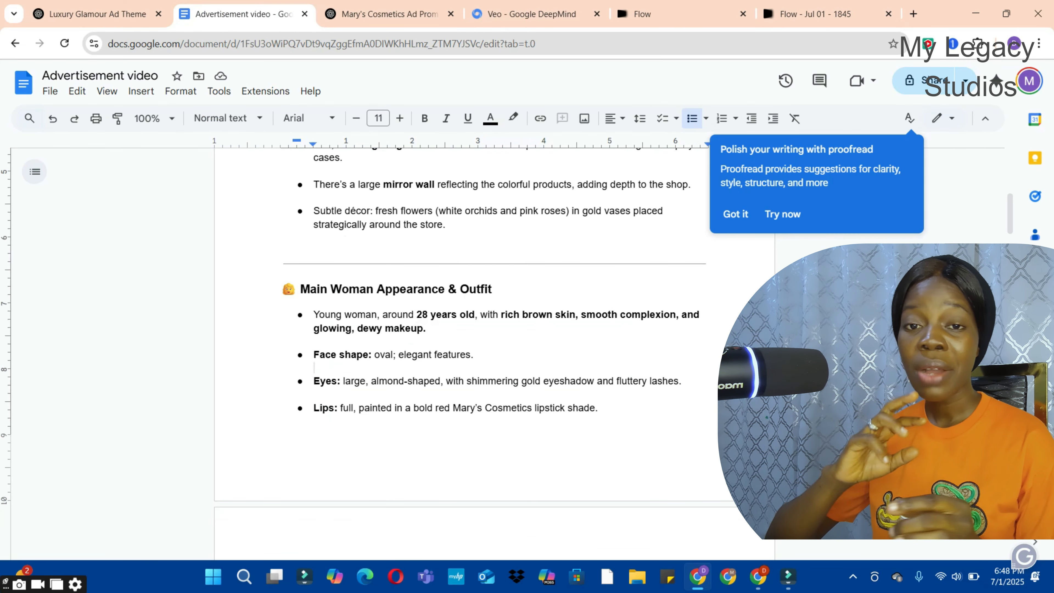
scroll(370, 369, "down", 10)
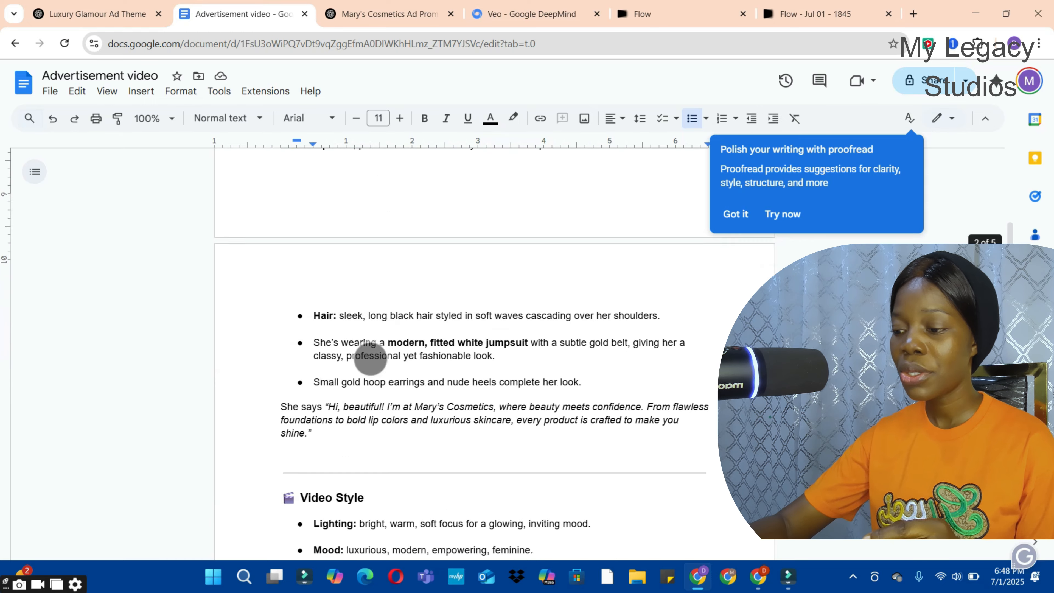
left_click_drag(326, 246, 316, 273)
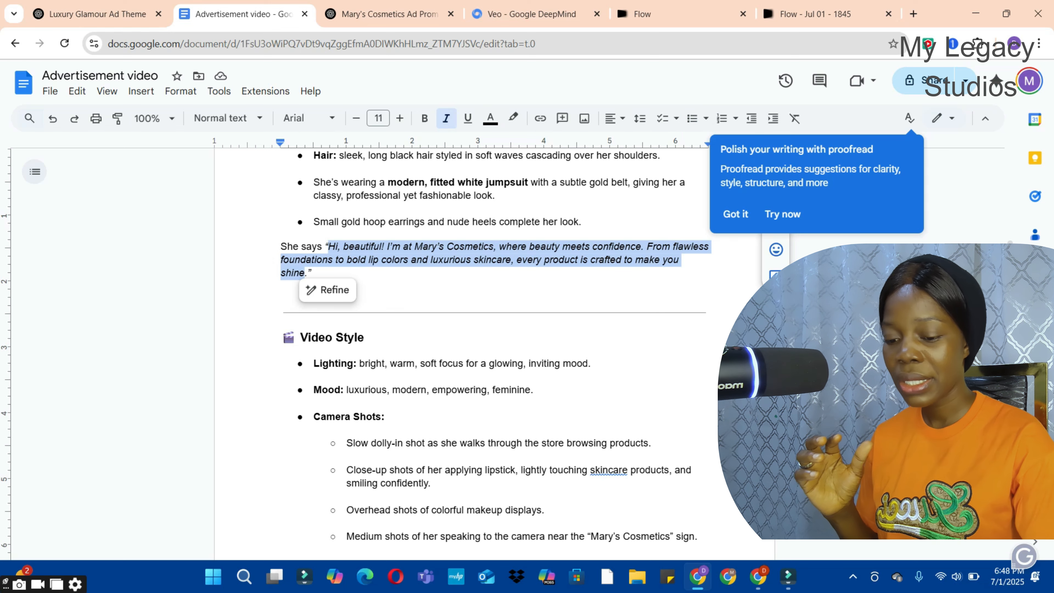
key("BackSpace")
Copy the last sentence of the Short Script dialogue, "Discover your true glow today… nothing but the best.", and insert it after She says.
scroll(419, 258, "down", 15)
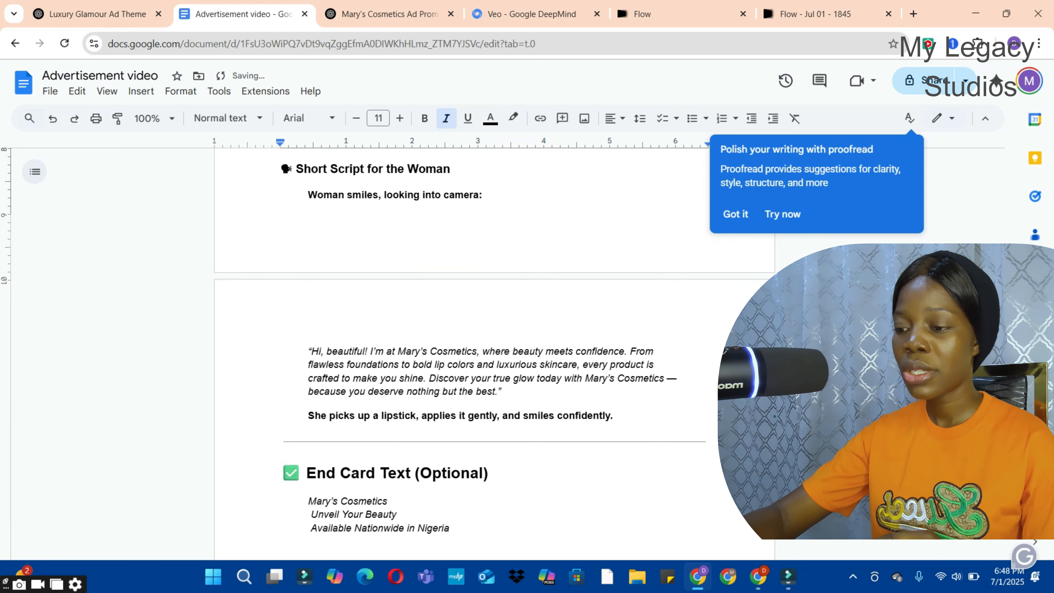
scroll(426, 508, "up", 6)
scroll(449, 324, "up", 1)
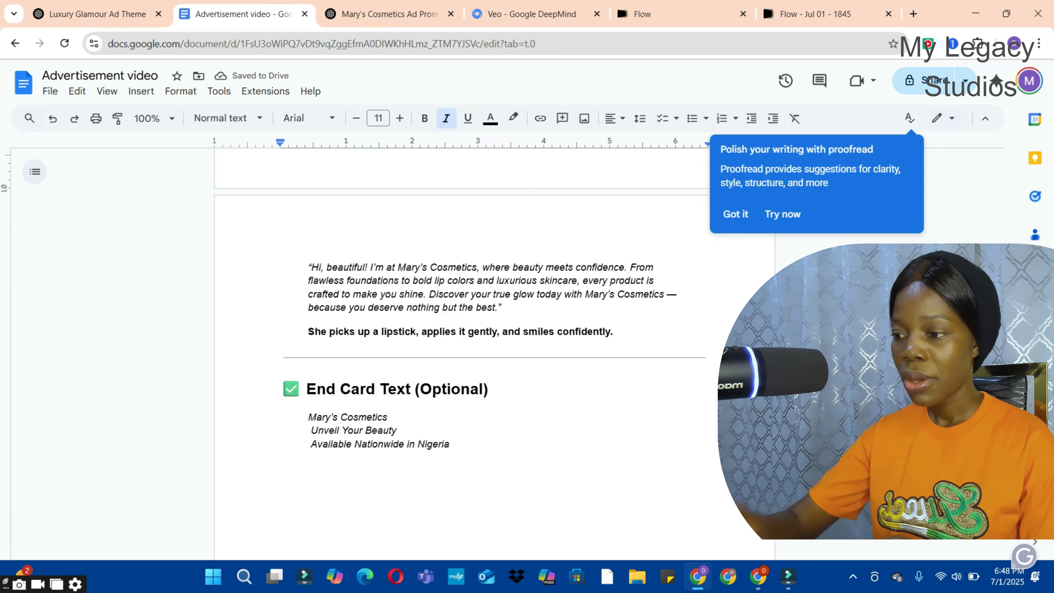
left_click_drag(426, 293, 467, 307)
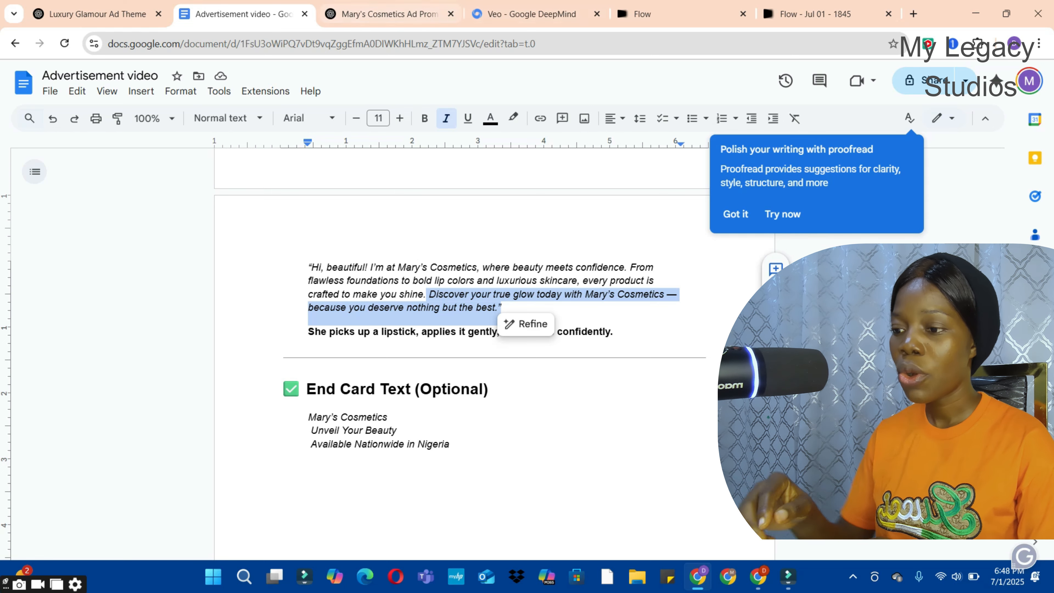
scroll(449, 337, "up", 15)
scroll(419, 451, "up", 3)
scroll(431, 259, "down", 6)
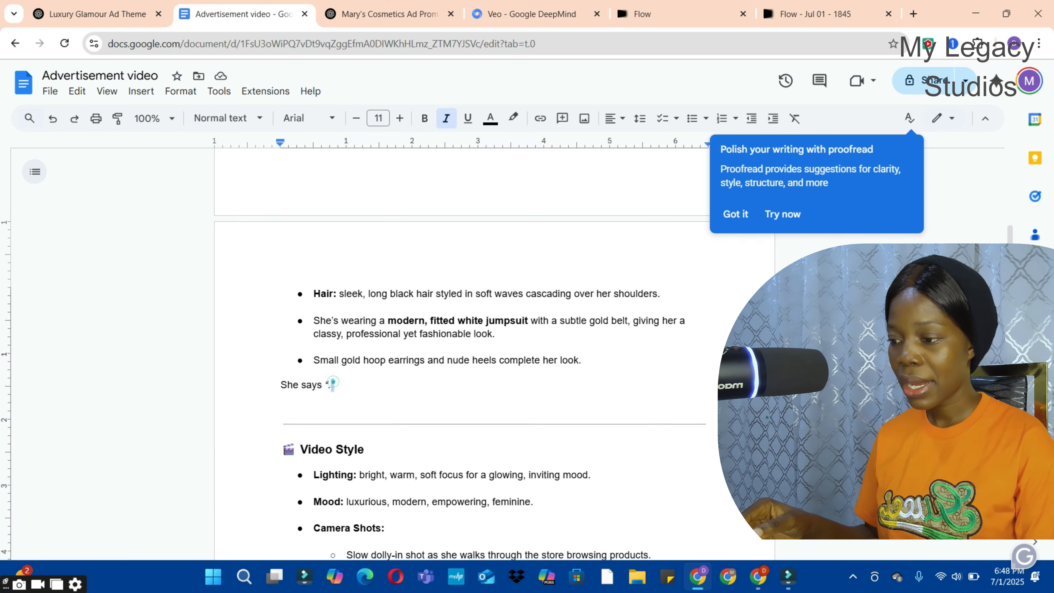
type("Discover your true glow today with Mary’s Cosmetics — because you deserve nothing but the best.")
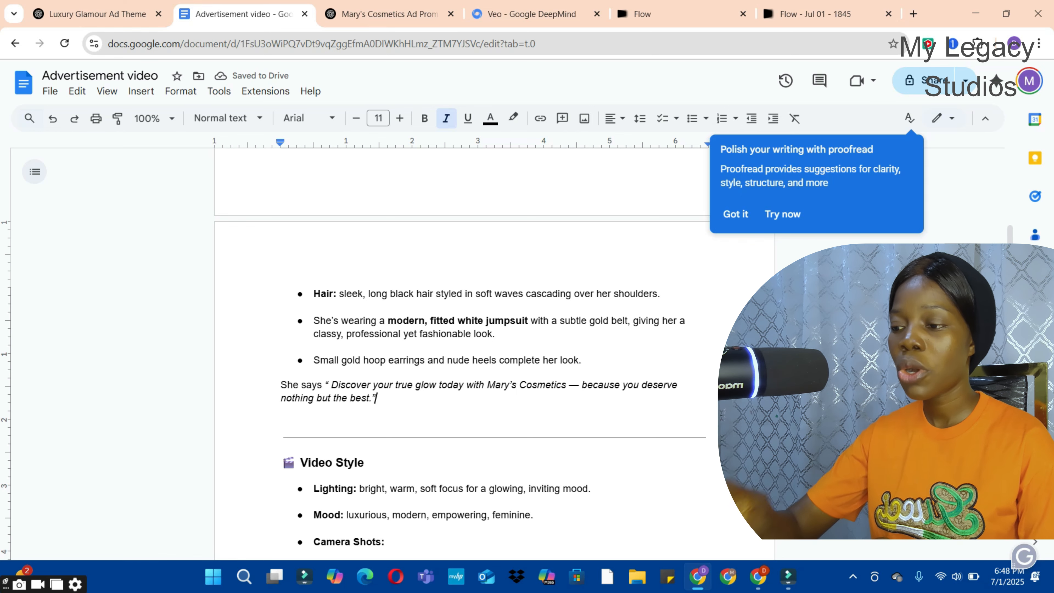
Copy the document text from "Set inside a modern, luxurious cosmetics boutique" through the Vibe line of the Music section.
scroll(435, 400, "up", 10)
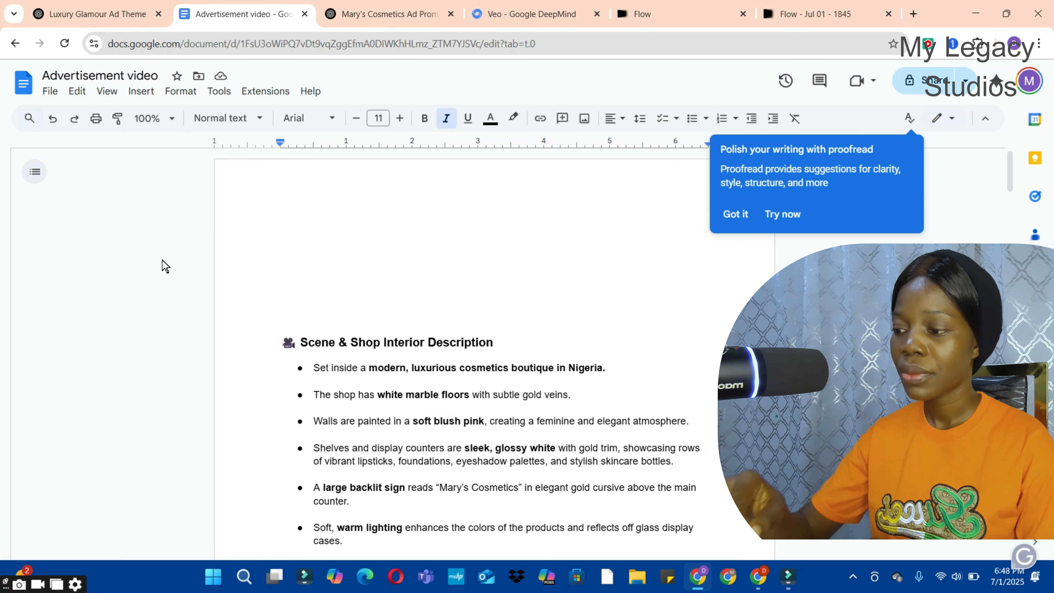
left_click_drag(314, 368, 403, 287)
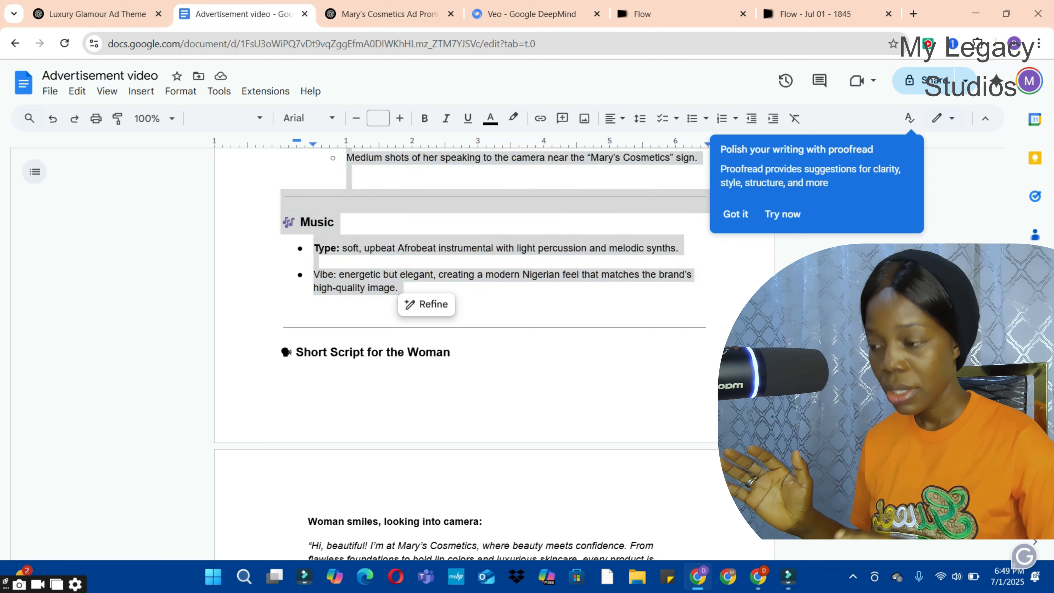
right_click(371, 286)
left_click(406, 203)
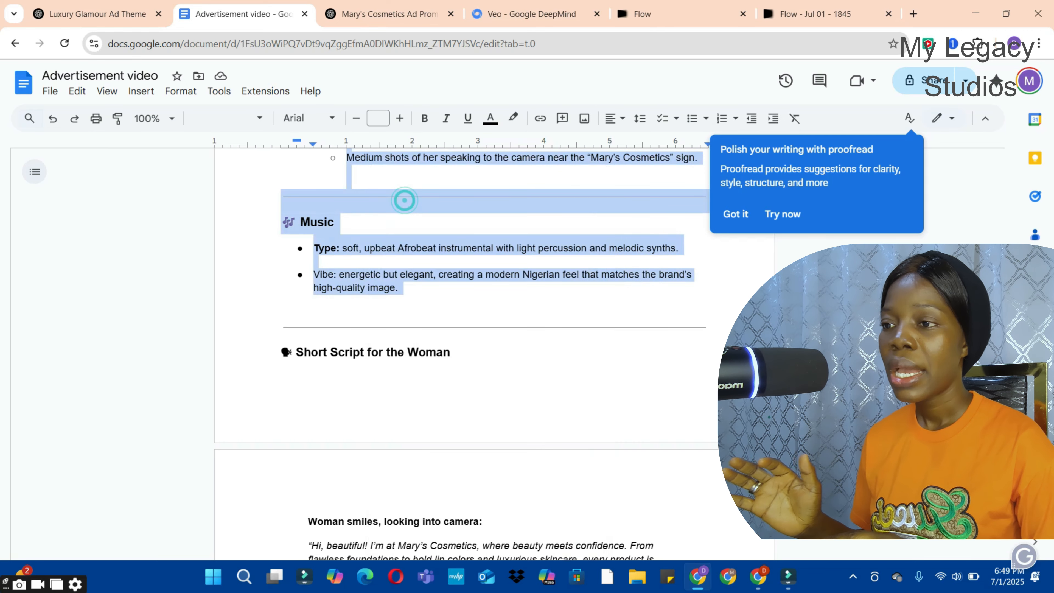
Switch to the Flow project and play the first generated Mary's Cosmetics clip.
left_click(816, 14)
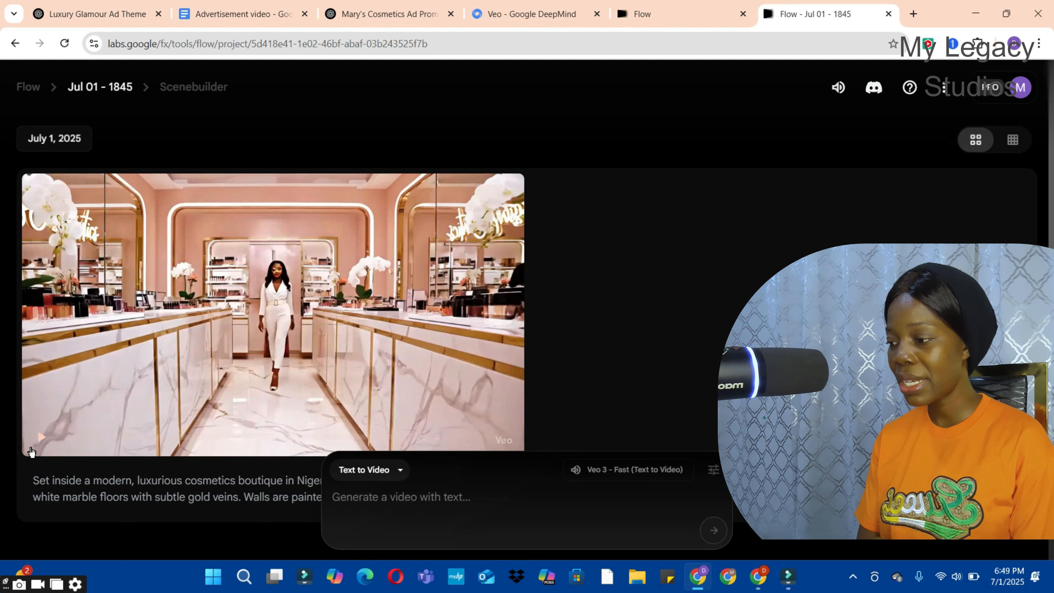
left_click(36, 439)
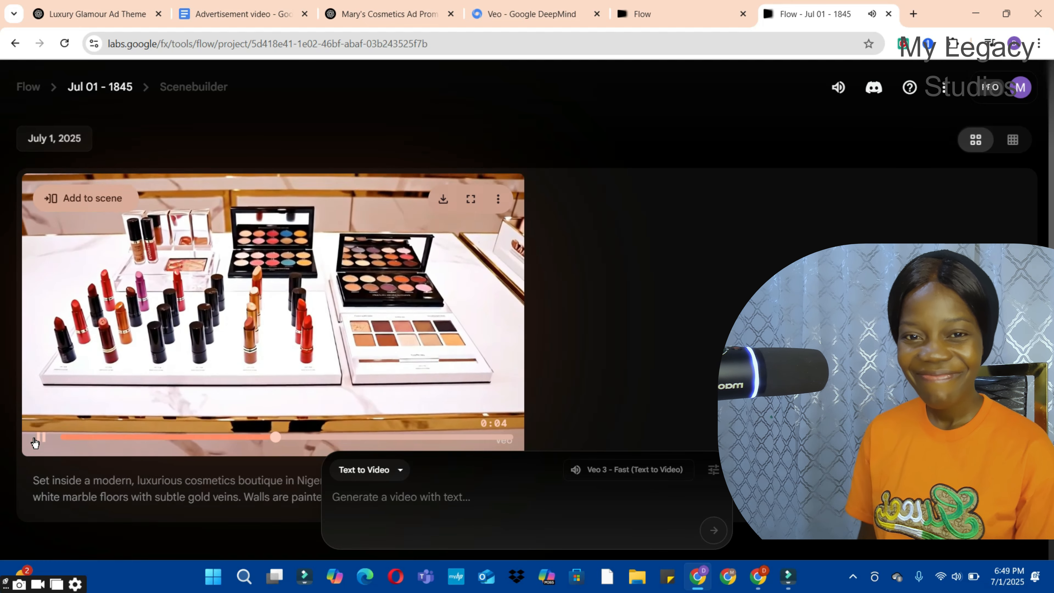
scroll(35, 441, "down", 3)
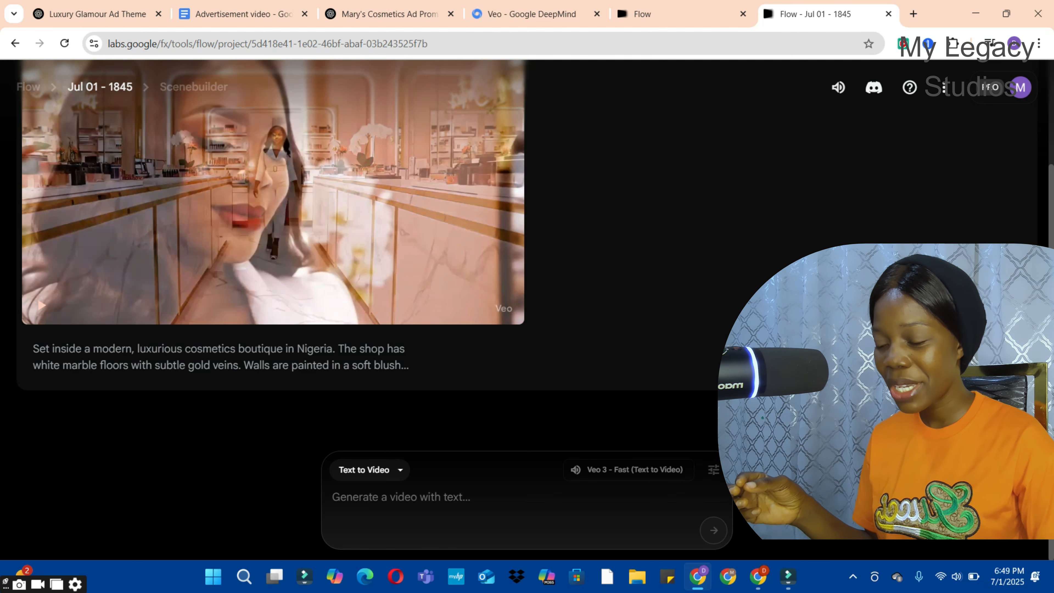
Paste the copied prompt into the Text to Video prompt field, check its She says dialogue, and generate the clip with Veo 3 - Fast.
right_click(432, 502)
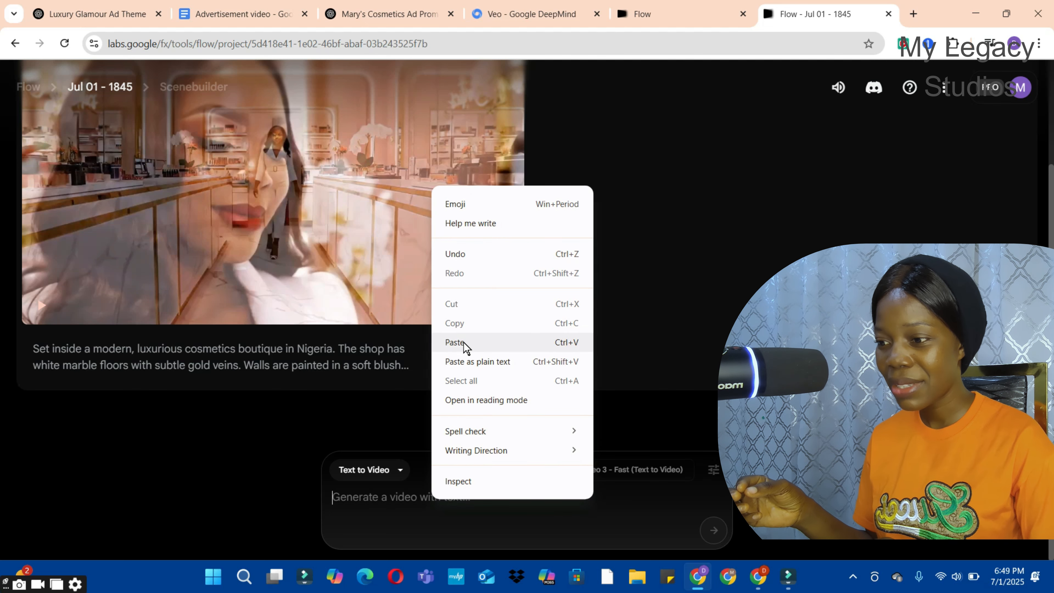
left_click(454, 343)
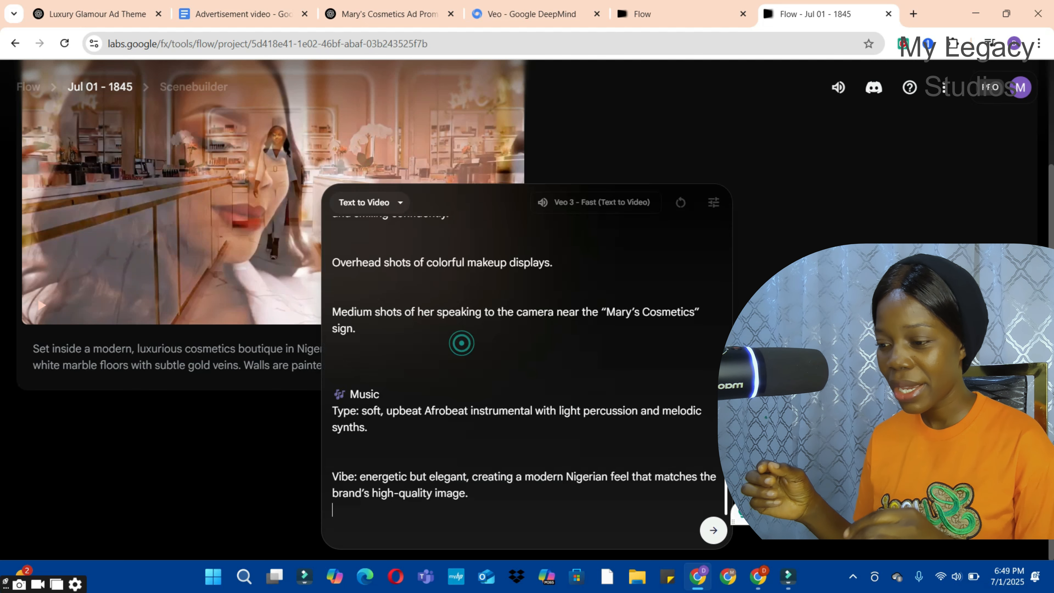
scroll(524, 365, "up", 10)
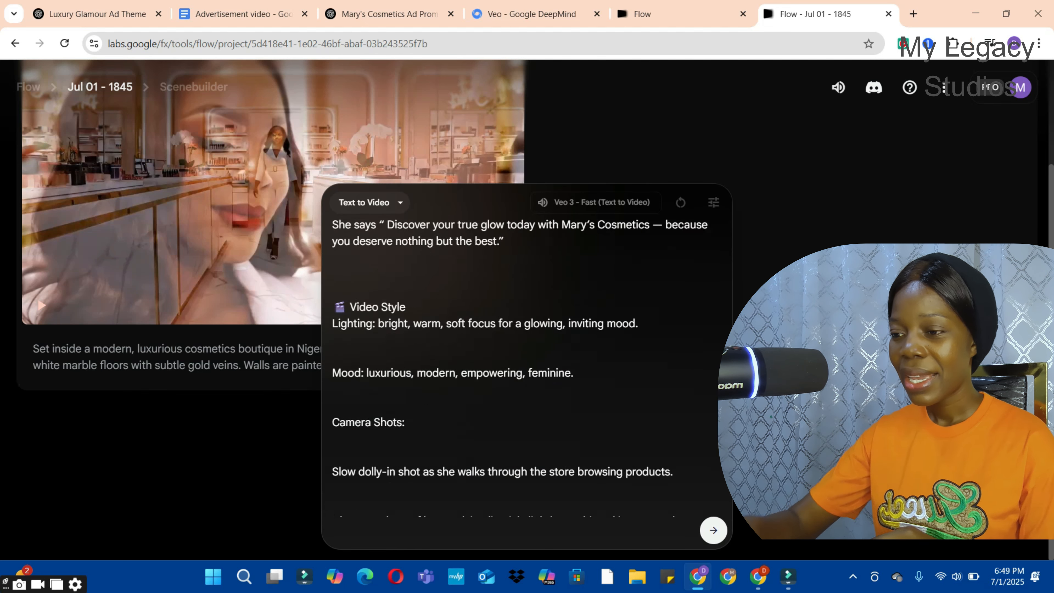
scroll(525, 373, "up", 1)
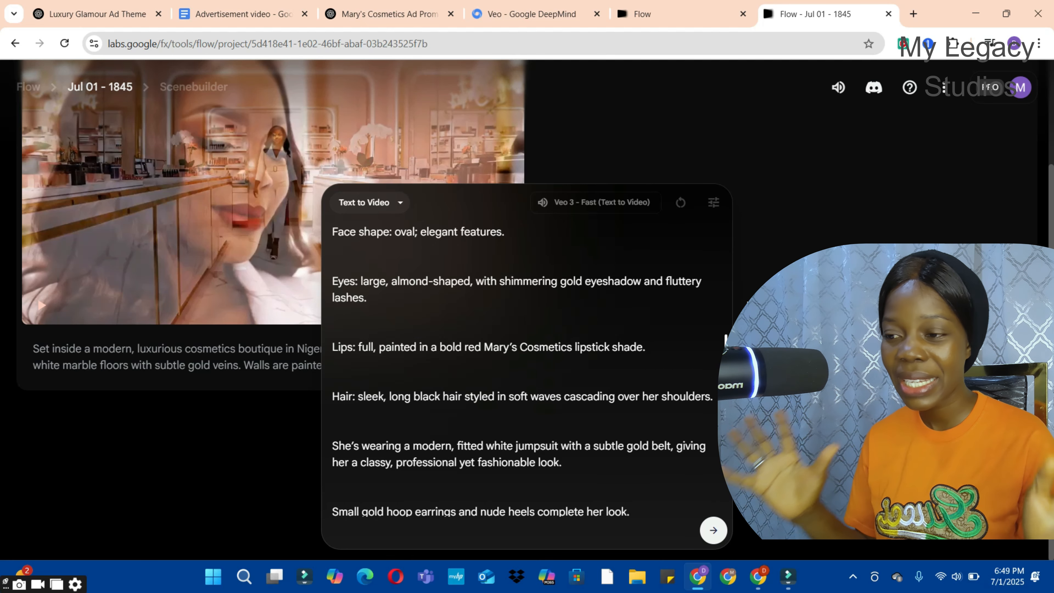
left_click(711, 532)
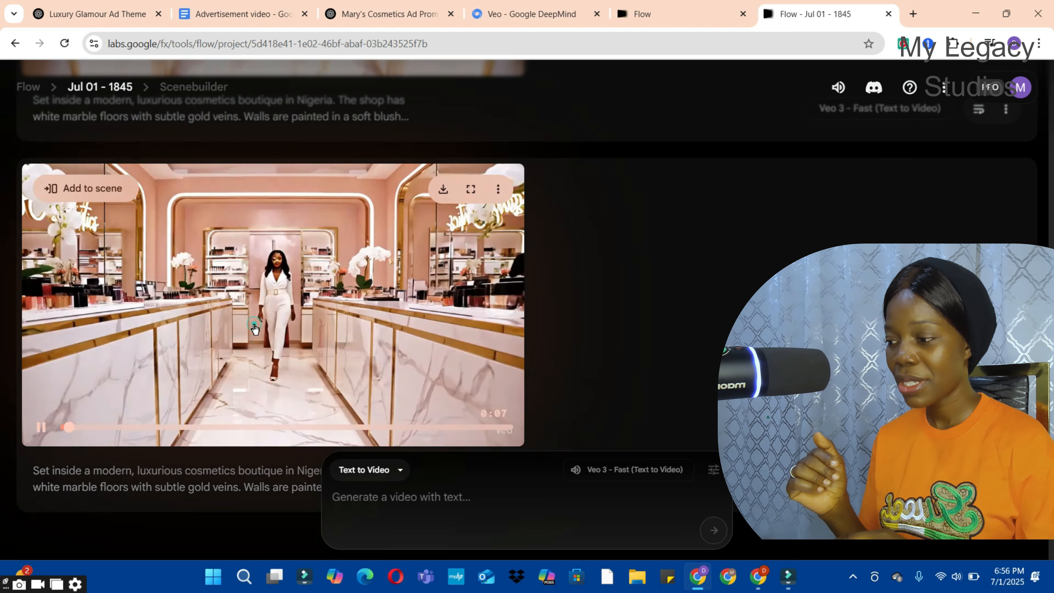
Review the generated clips and download the one showing the makeup palettes at Original size (720p).
scroll(622, 291, "down", 3)
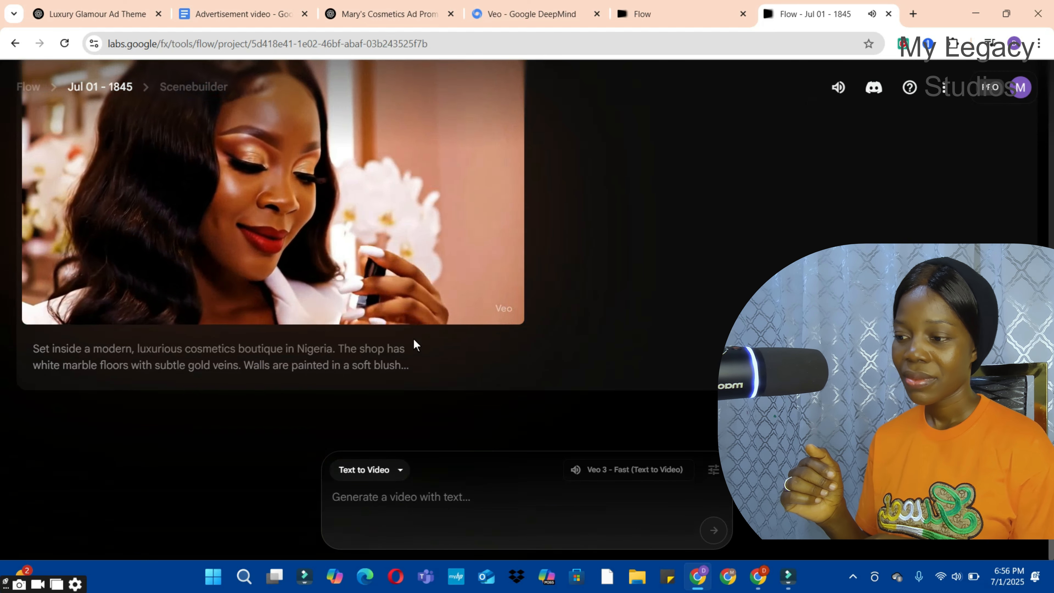
scroll(605, 252, "up", 1)
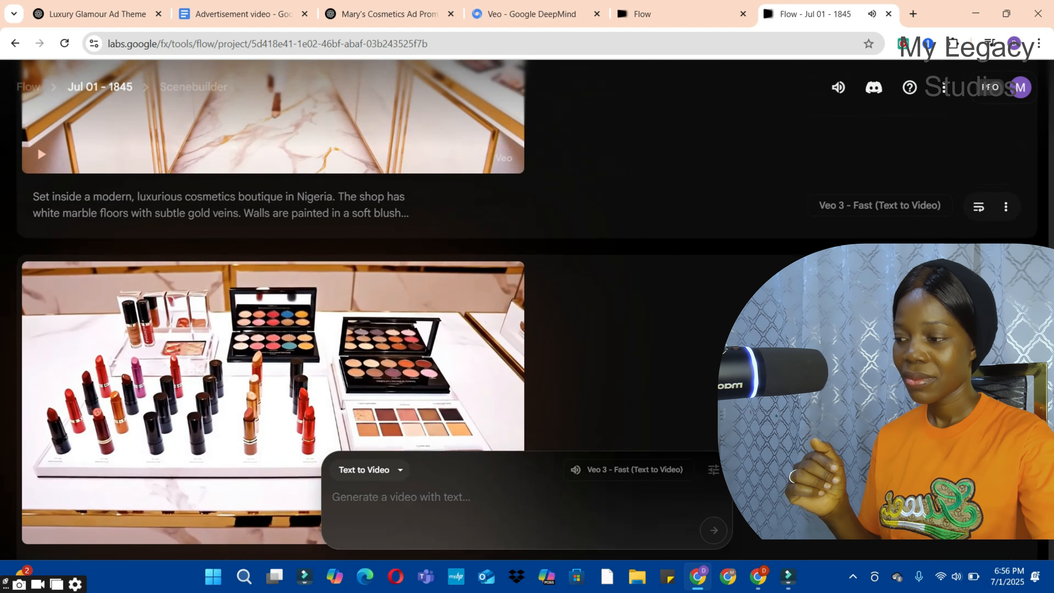
scroll(374, 290, "up", 5)
scroll(293, 251, "up", 2)
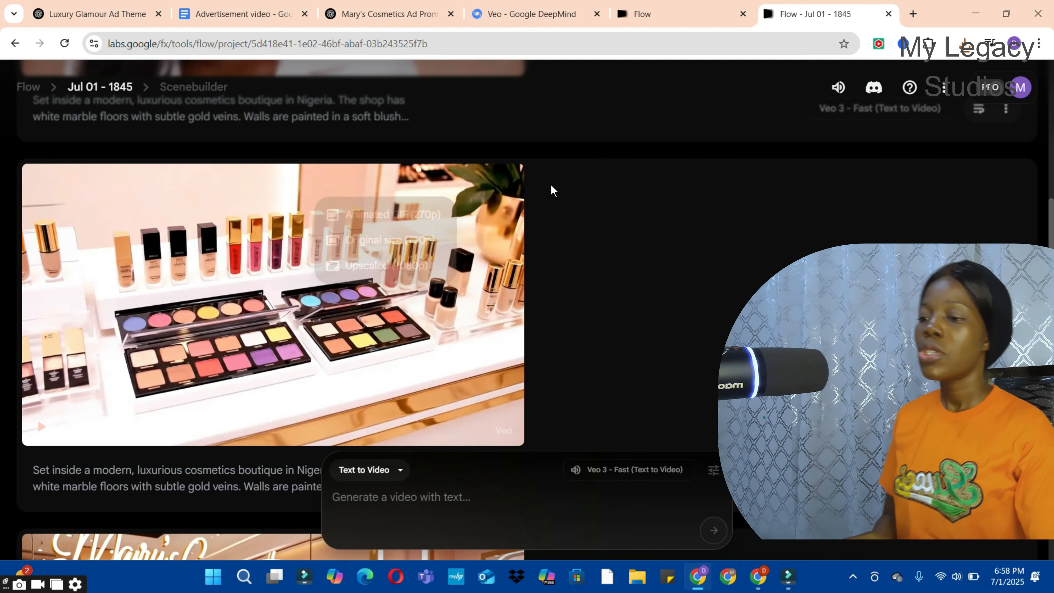
mouse_move(500, 251)
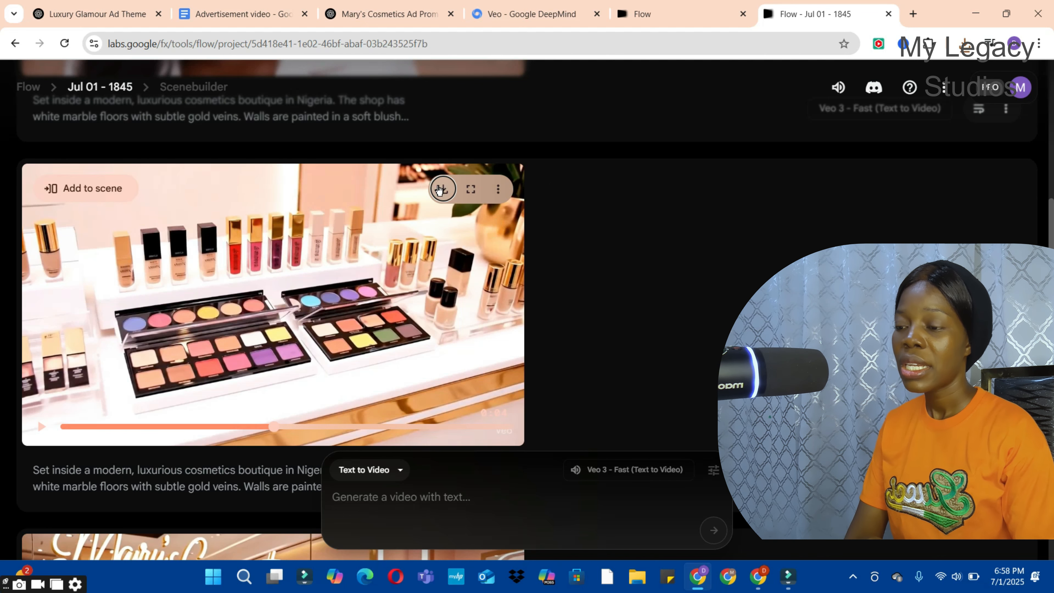
left_click(439, 190)
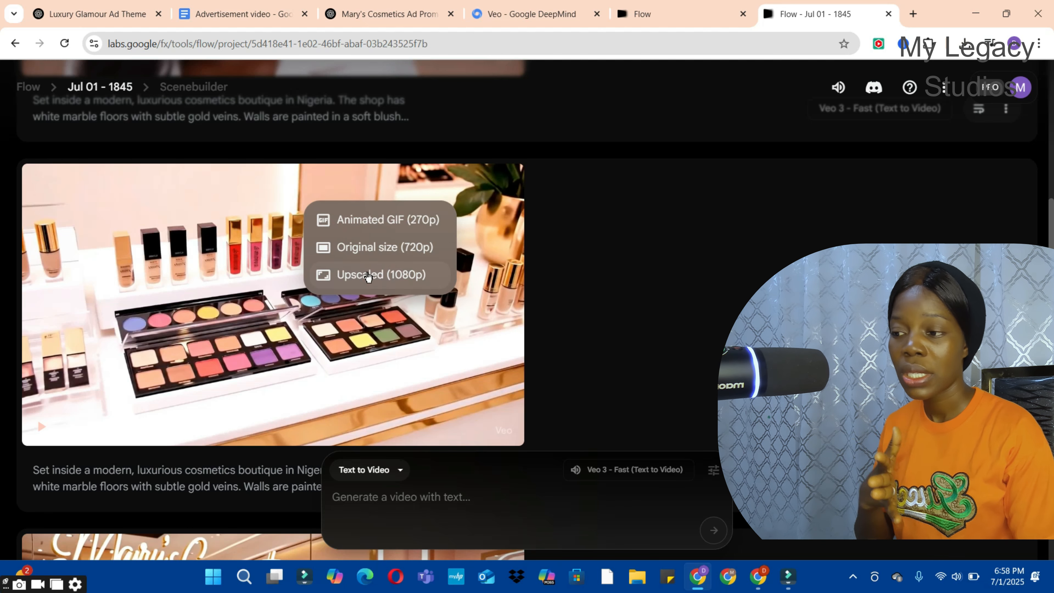
left_click(431, 246)
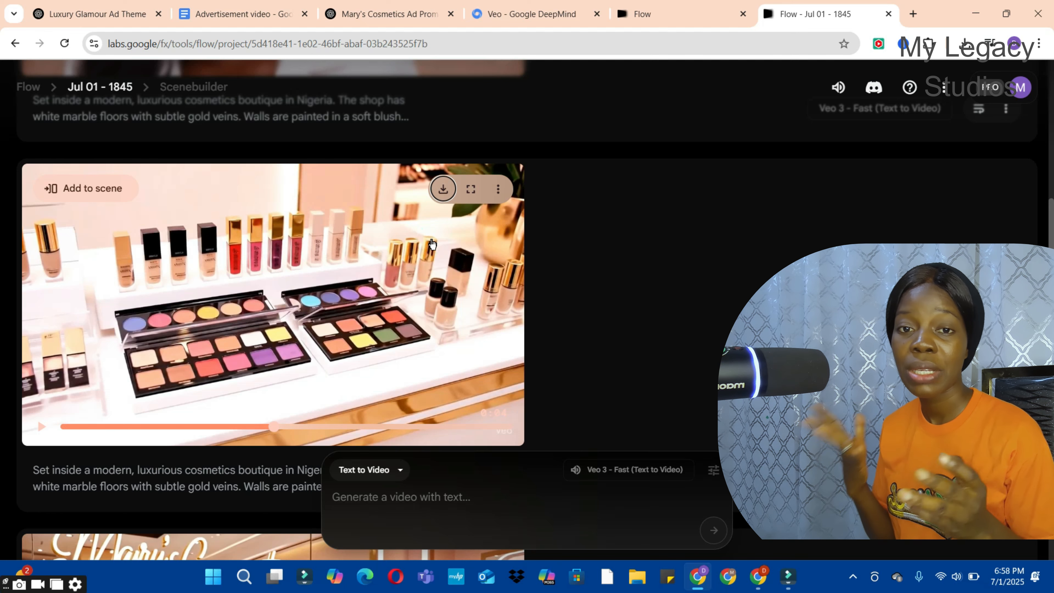
scroll(382, 261, "up", 5)
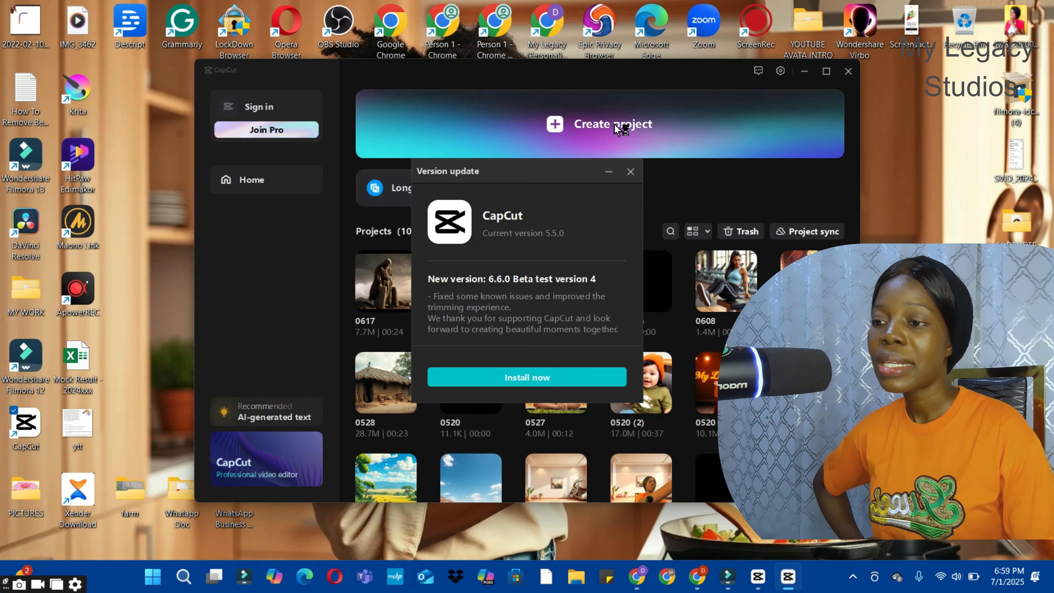
Switch to CapCut, create a new project, and import the three Set_inside_a clips from the Downloads folder.
left_click(614, 135)
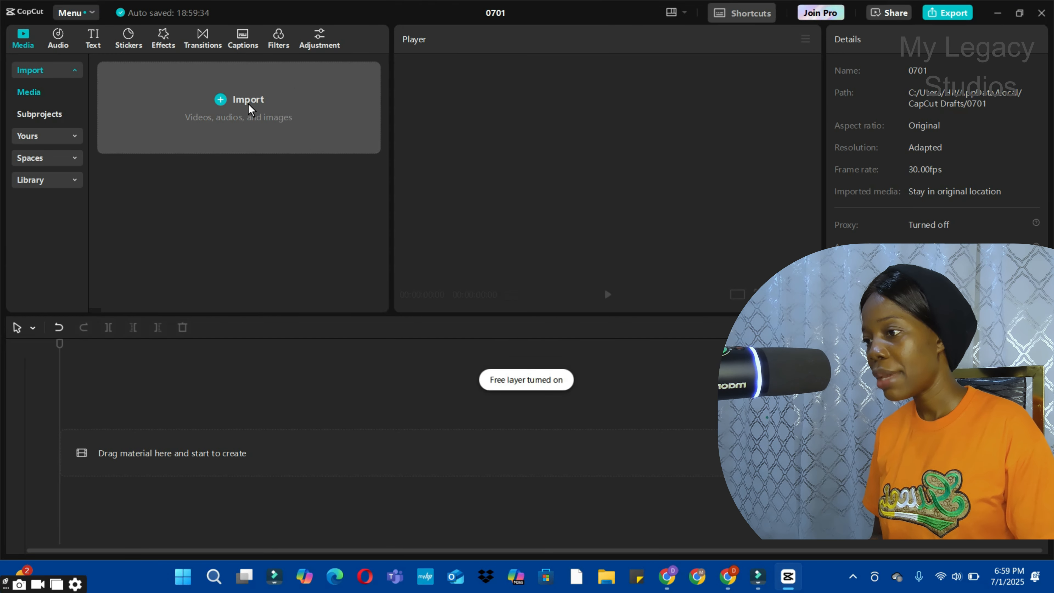
left_click(247, 101)
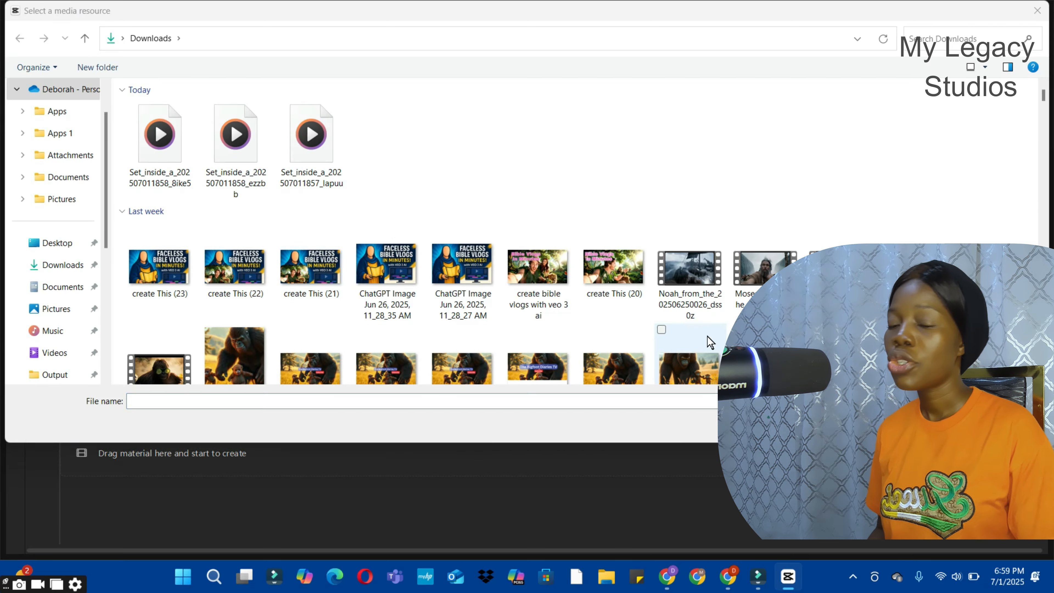
left_click(290, 166)
left_click(240, 153, "ctrl")
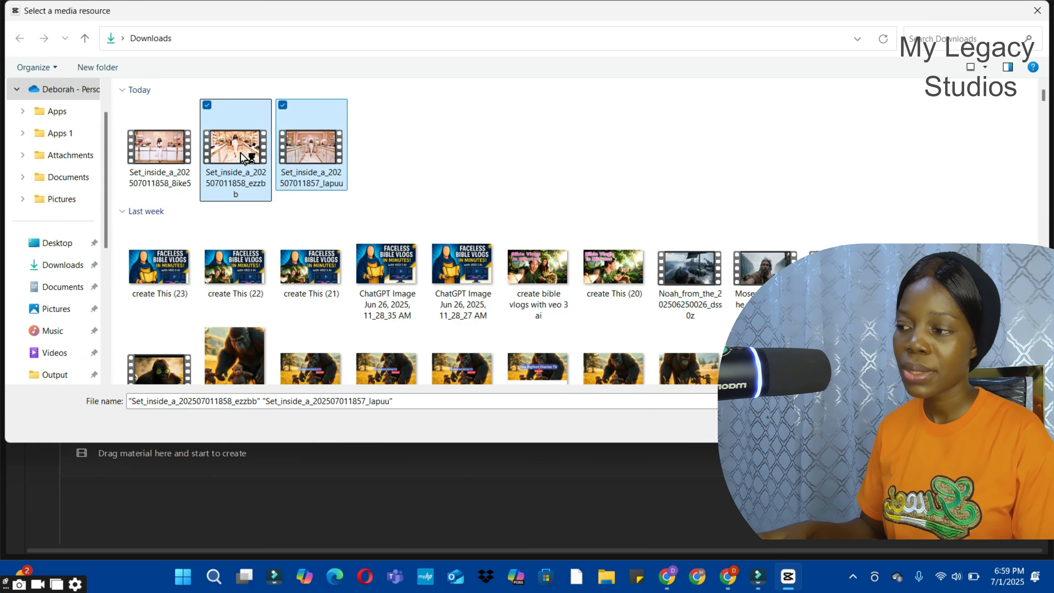
left_click(145, 157, "ctrl")
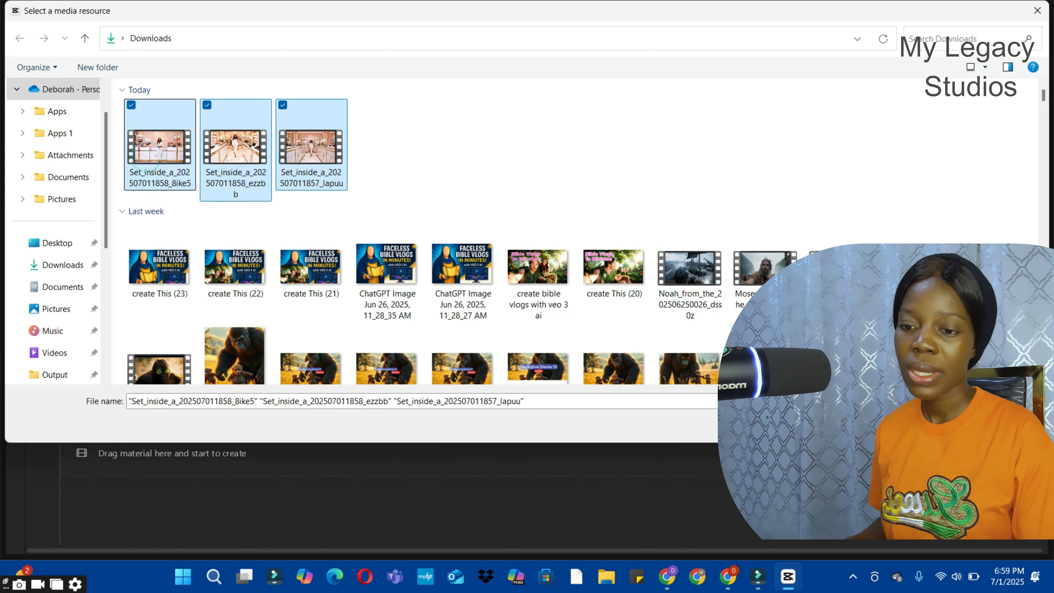
left_click(939, 424)
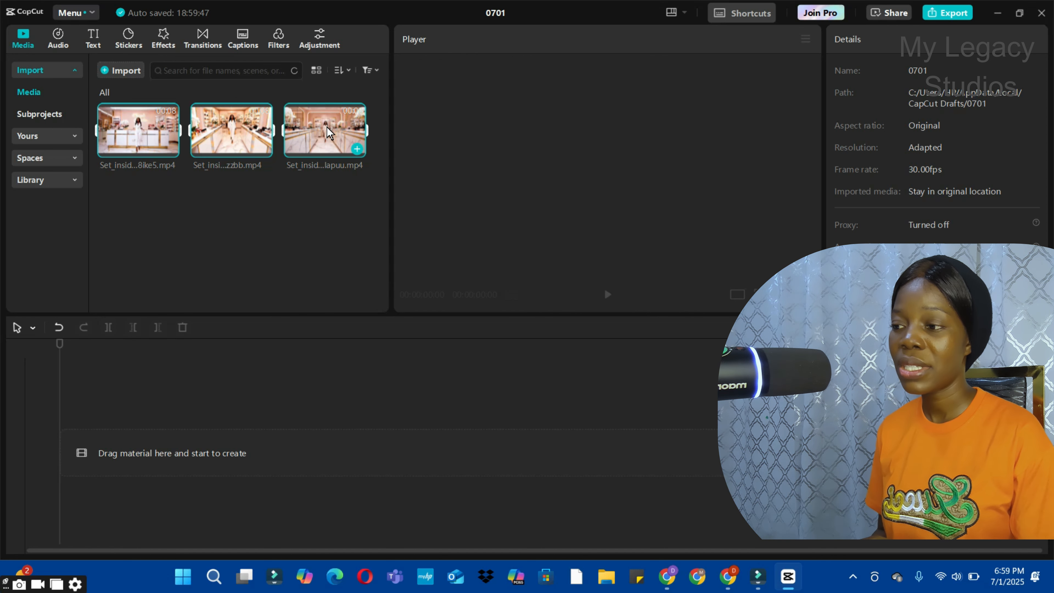
Place the three imported clips end to end on the timeline in the order lapuu, ezzbb, 8ike5.
left_click_drag(328, 132, 127, 458)
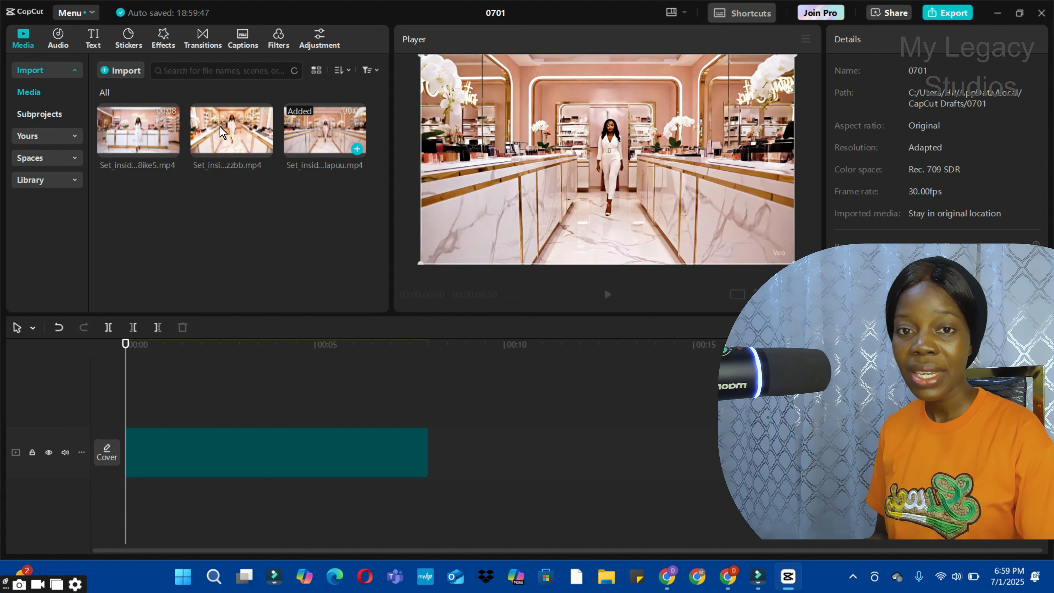
left_click_drag(233, 133, 463, 477)
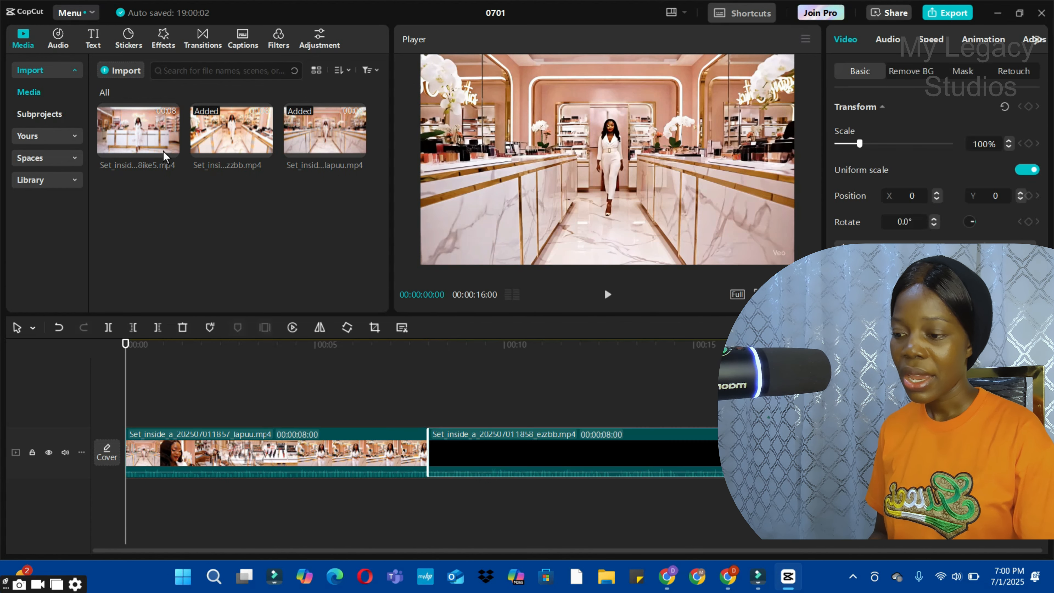
left_click(151, 122)
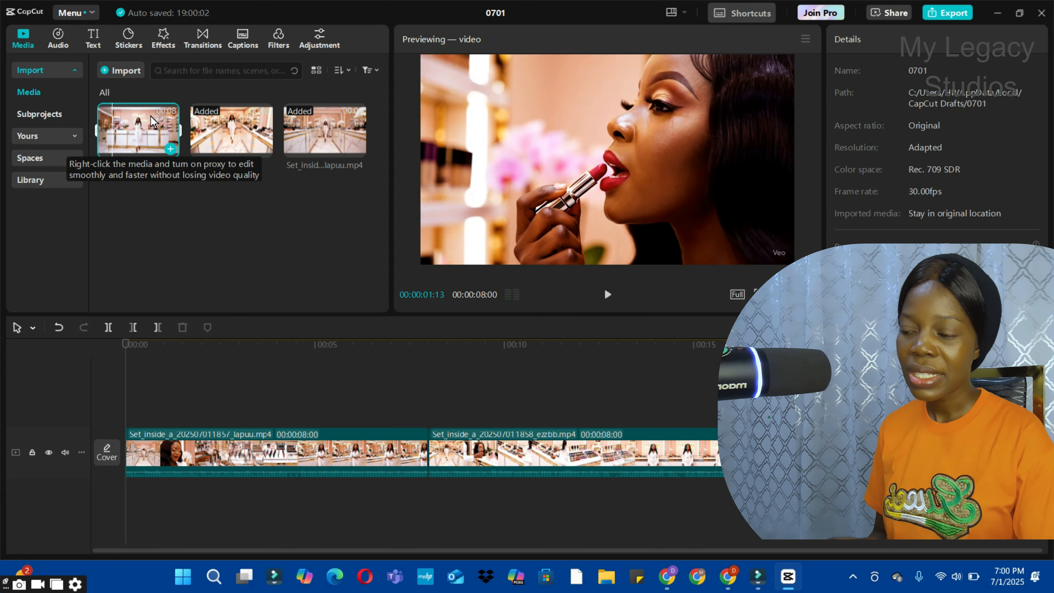
left_click(150, 117)
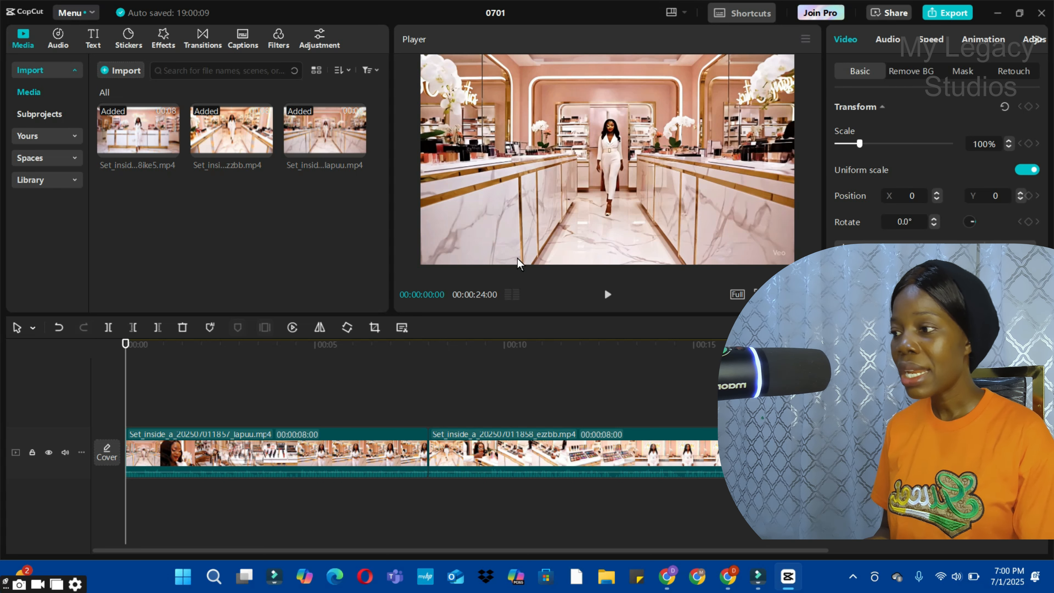
Add the REC sticker from the Icons category, scale it to 20%, and place it over the Veo watermark in the frame's lower-right corner.
left_click(128, 42)
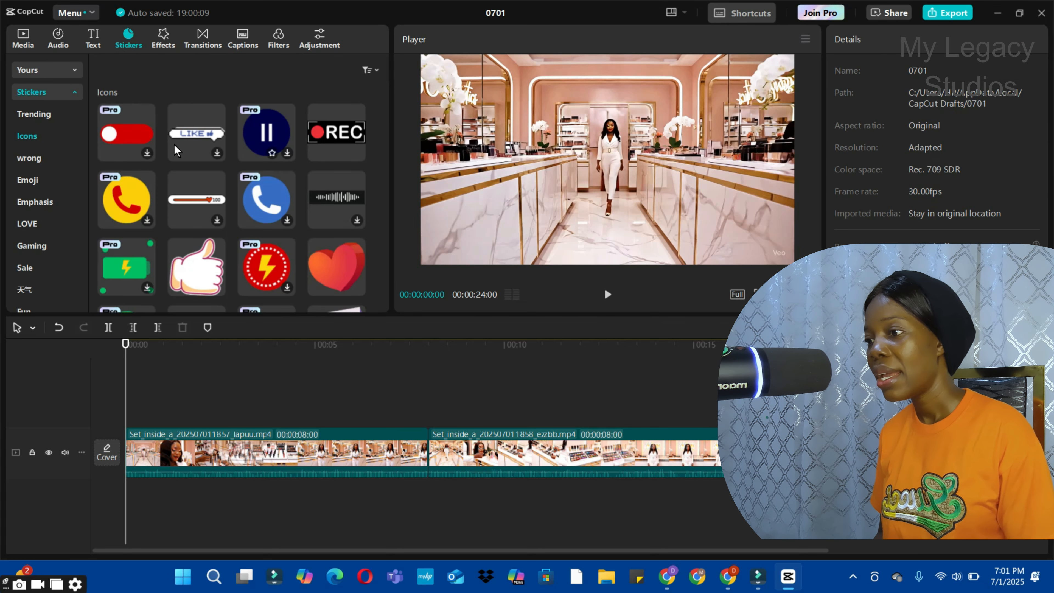
left_click(357, 153)
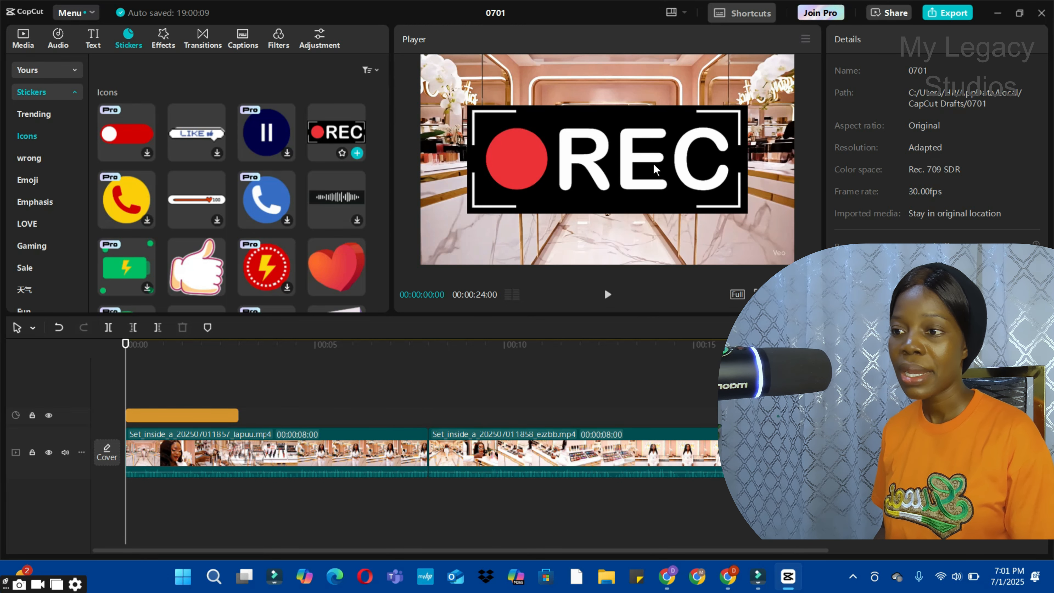
left_click(653, 164)
left_click_drag(470, 104, 768, 260)
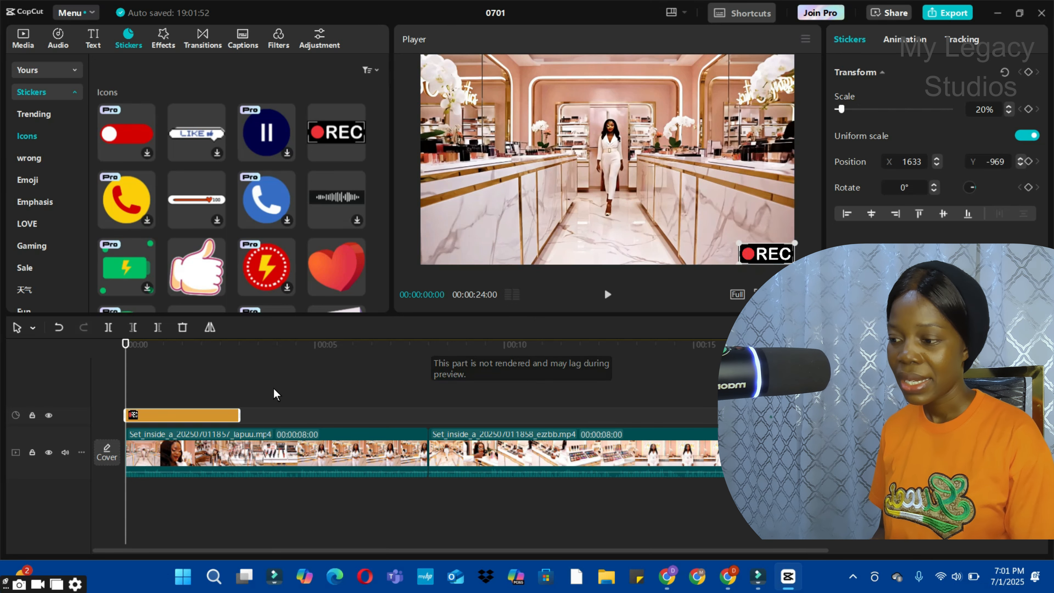
Extend the REC sticker across all three clips on the timeline and shrink it further over the Veo watermark.
left_click_drag(239, 415, 1050, 415)
left_click_drag(3, 404, 375, 426)
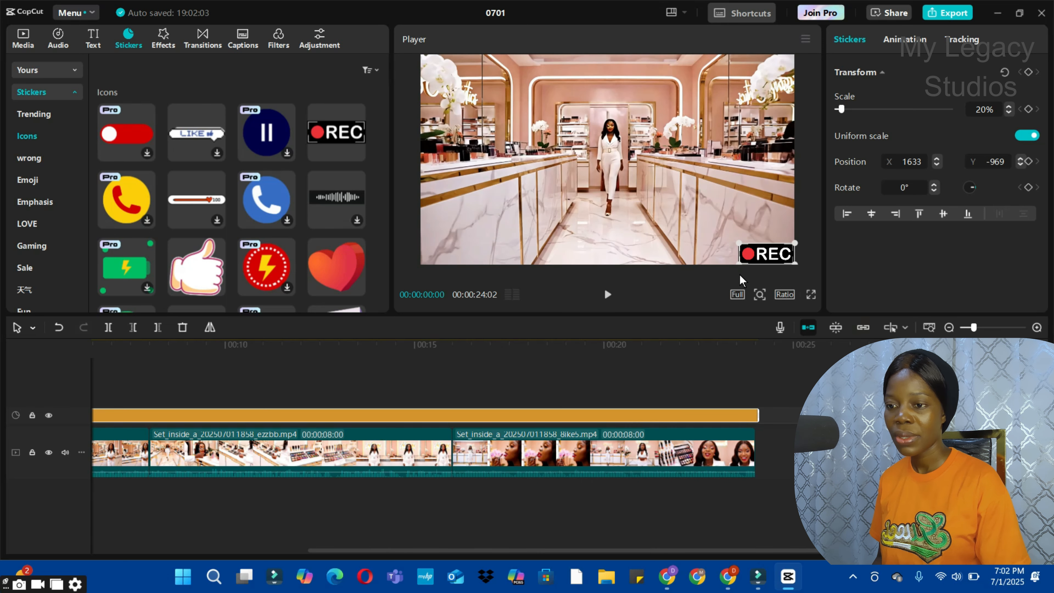
left_click_drag(738, 243, 774, 254)
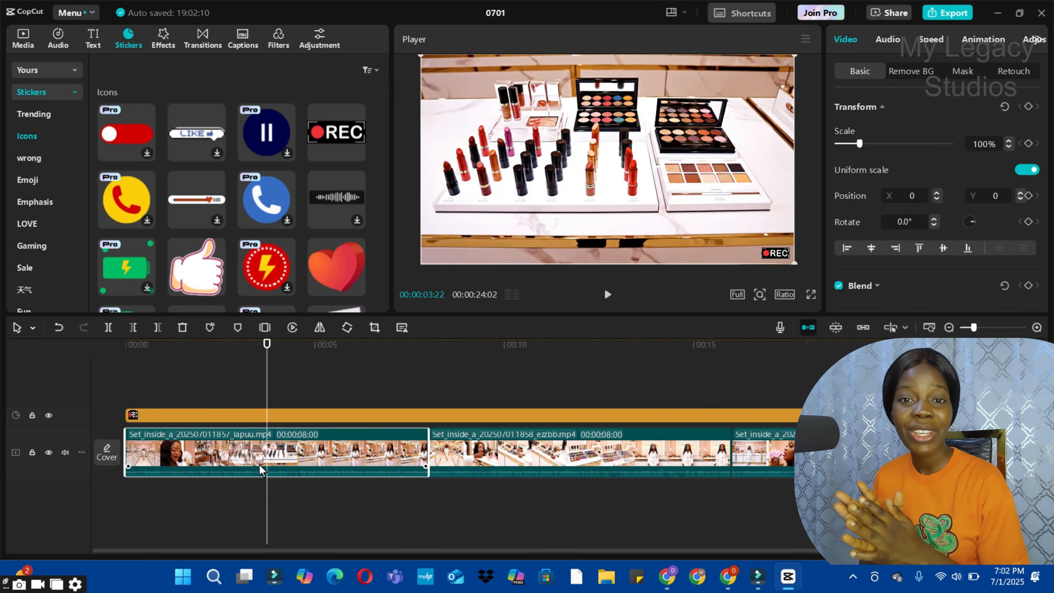
Open the export settings for the finished advertisement project.
left_click(947, 14)
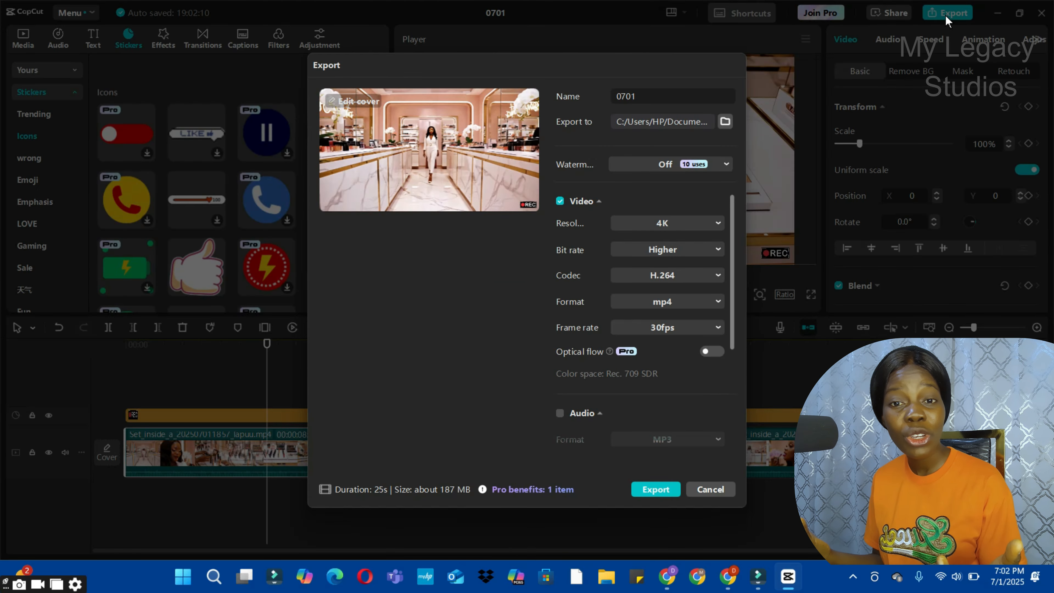